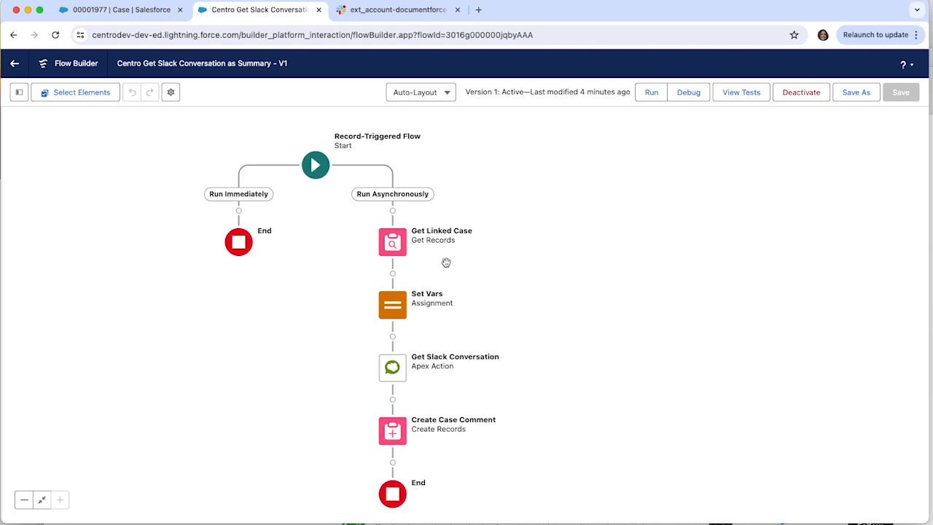
Step: Review the Start element's trigger configuration and entry conditions for the Case object
{"action": "left_click", "coordinate": [312, 177]}
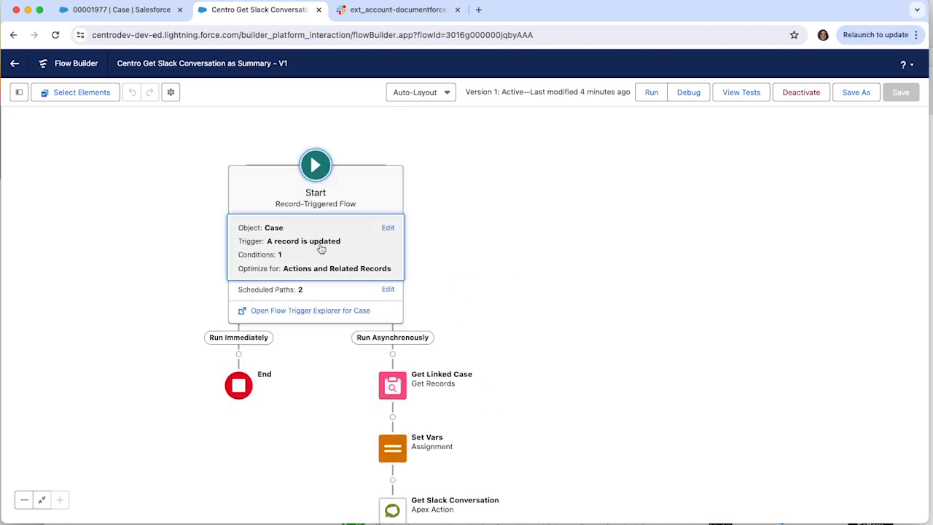
{"action": "left_click", "coordinate": [321, 246]}
{"action": "scroll", "coordinate": [409, 397], "scroll_direction": "down", "scroll_amount": 3}
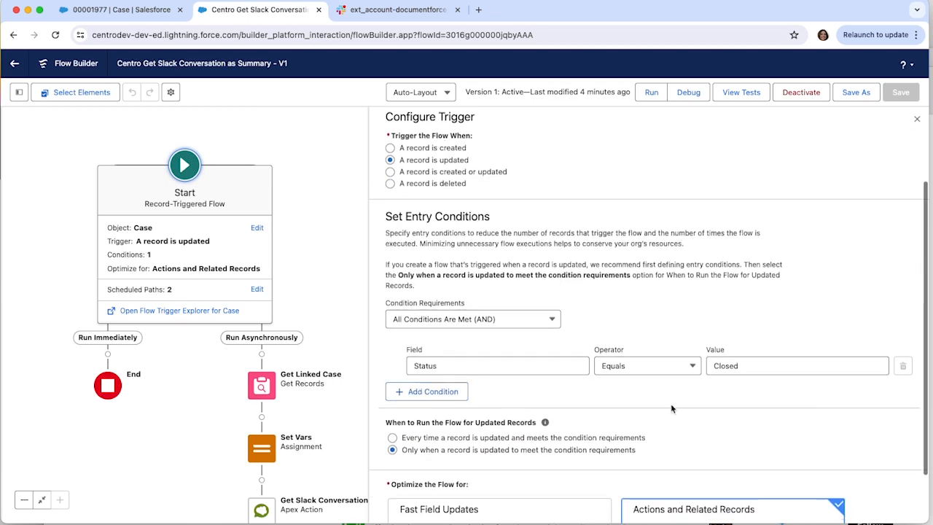
{"action": "left_click", "coordinate": [917, 122]}
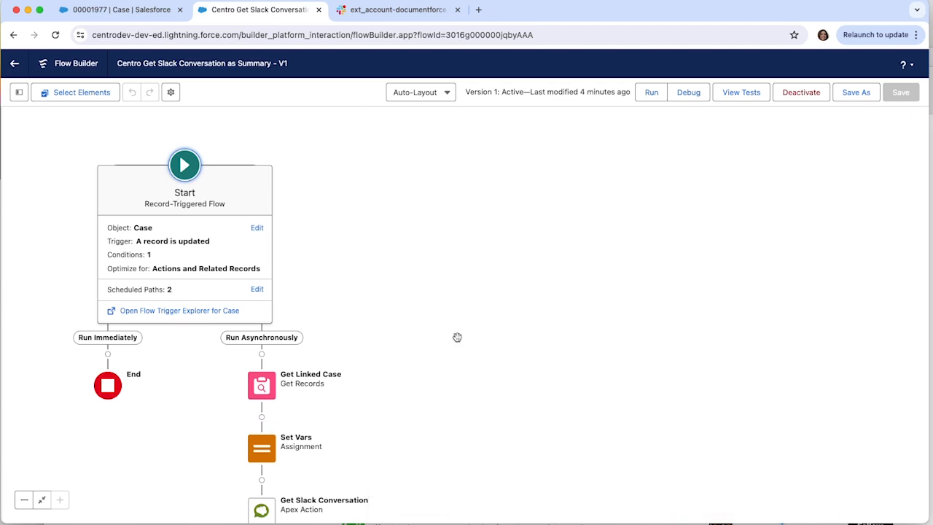
Step: Open the Get Linked Case element and review its object, filter condition and record storage settings
{"action": "scroll", "coordinate": [459, 333], "scroll_direction": "down", "scroll_amount": 5}
{"action": "scroll", "coordinate": [589, 263], "scroll_direction": "down", "scroll_amount": 1}
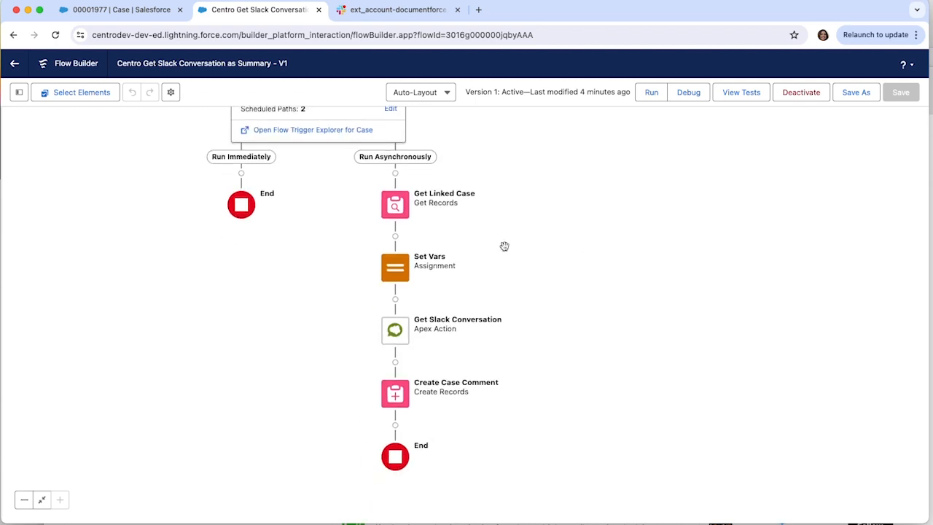
{"action": "left_click", "coordinate": [394, 208]}
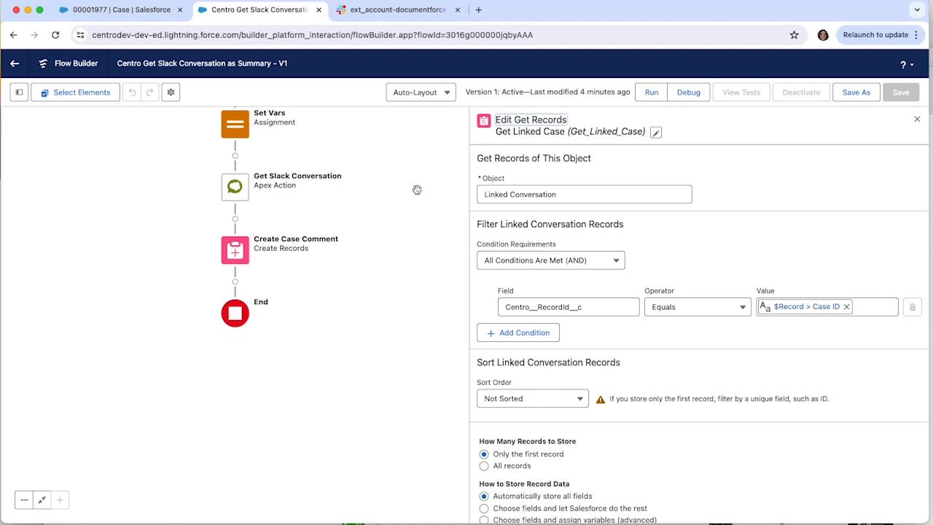
Step: Open the Set Vars assignment for editing
{"action": "scroll", "coordinate": [247, 277], "scroll_direction": "up", "scroll_amount": 5}
{"action": "left_click", "coordinate": [247, 275]}
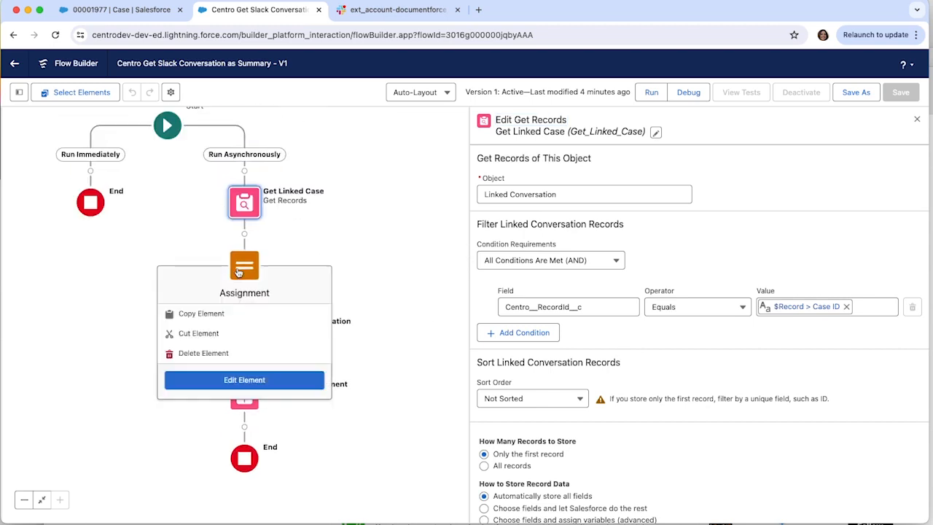
{"action": "left_click", "coordinate": [243, 380]}
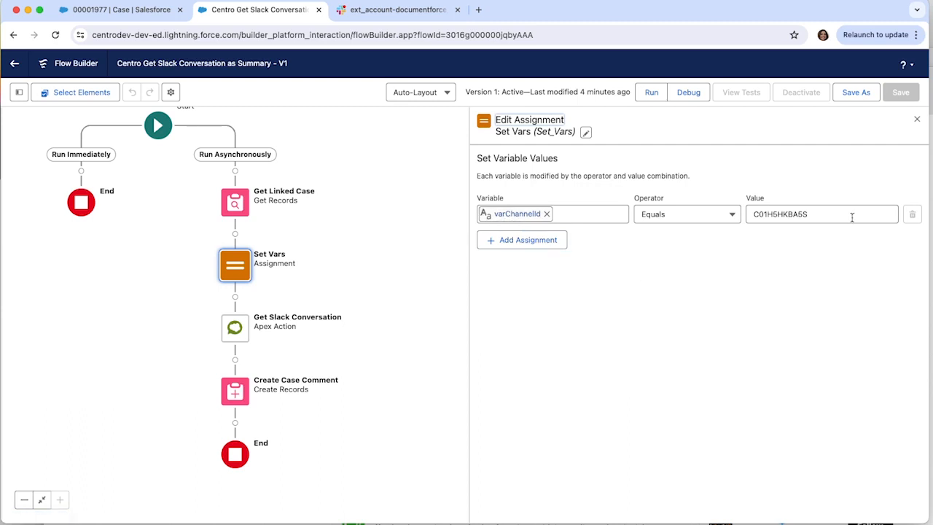
Step: Replace the fixed varChannelId value with the Centro__ChannelId__c field from Get_Linked_Case
{"action": "double_click", "coordinate": [816, 214]}
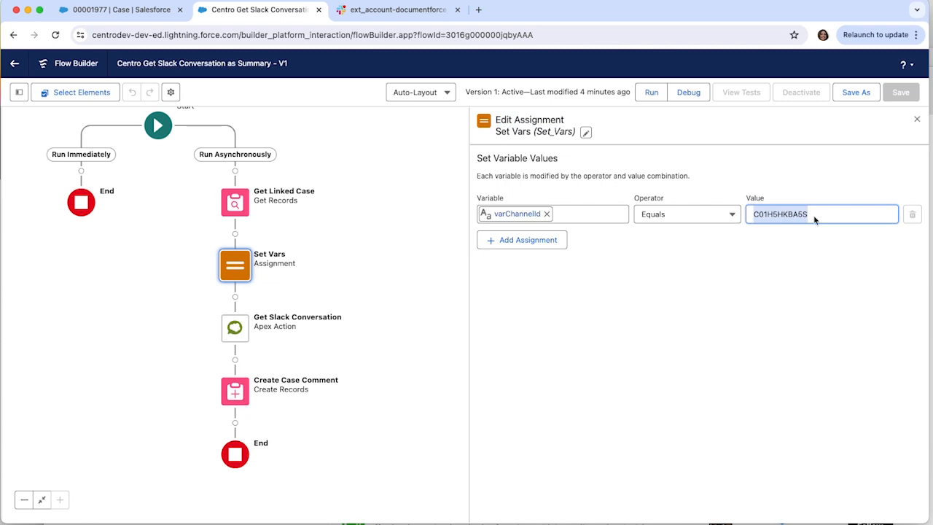
{"action": "key", "text": "BackSpace"}
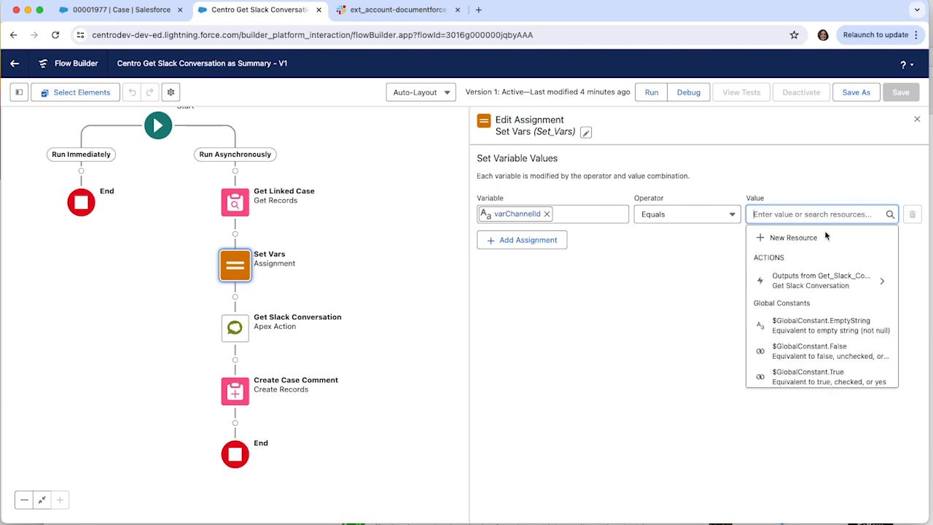
{"action": "scroll", "coordinate": [815, 348], "scroll_direction": "down", "scroll_amount": 3}
{"action": "left_click", "coordinate": [831, 290]}
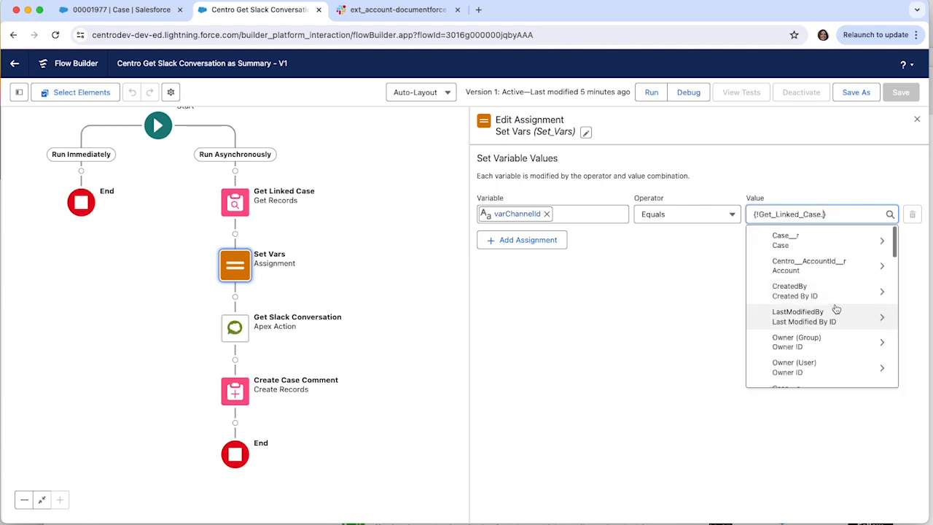
{"action": "scroll", "coordinate": [838, 342], "scroll_direction": "down", "scroll_amount": 3}
{"action": "scroll", "coordinate": [840, 334], "scroll_direction": "down", "scroll_amount": 1}
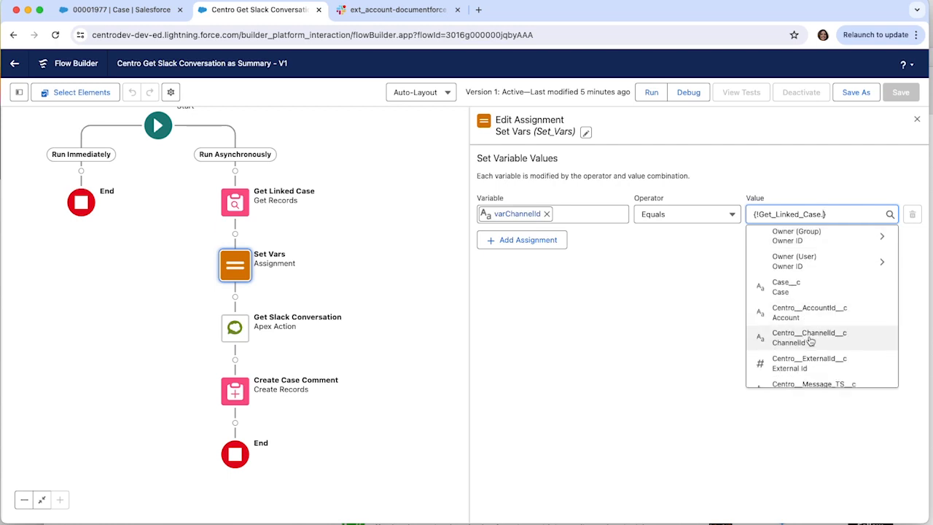
{"action": "left_click", "coordinate": [819, 333]}
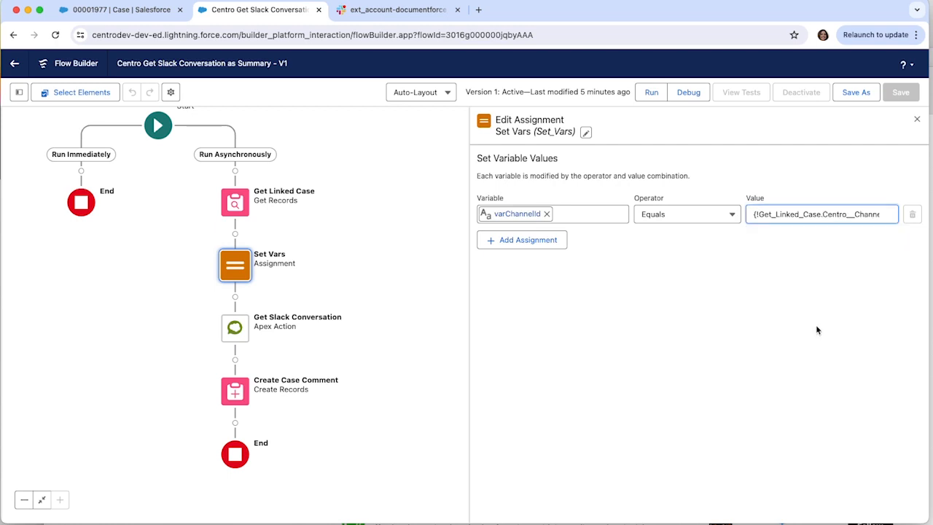
Step: Replace the varChannelId value in Set Vars with the triggering case record's Slack_Channel_Id__c field
{"action": "left_click", "coordinate": [835, 214]}
{"action": "key", "text": "BackSpace"}
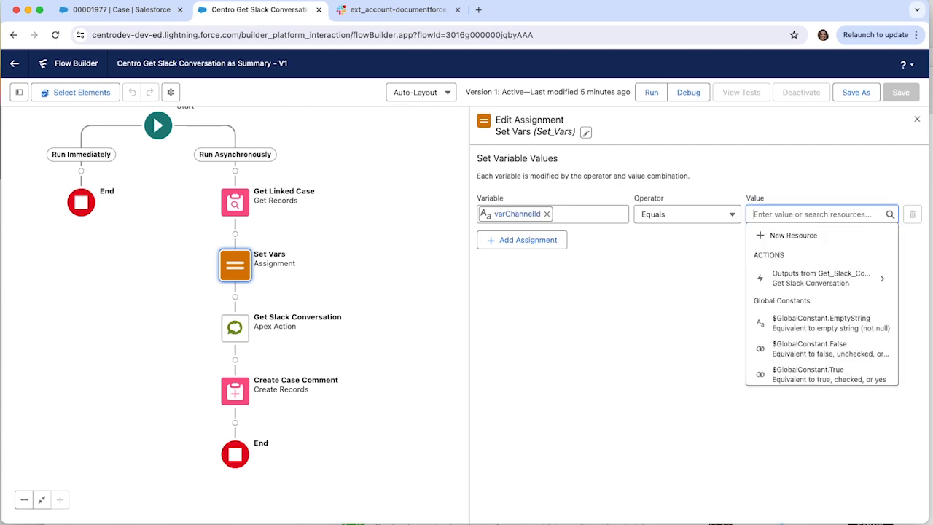
{"action": "scroll", "coordinate": [828, 307], "scroll_direction": "down", "scroll_amount": 10}
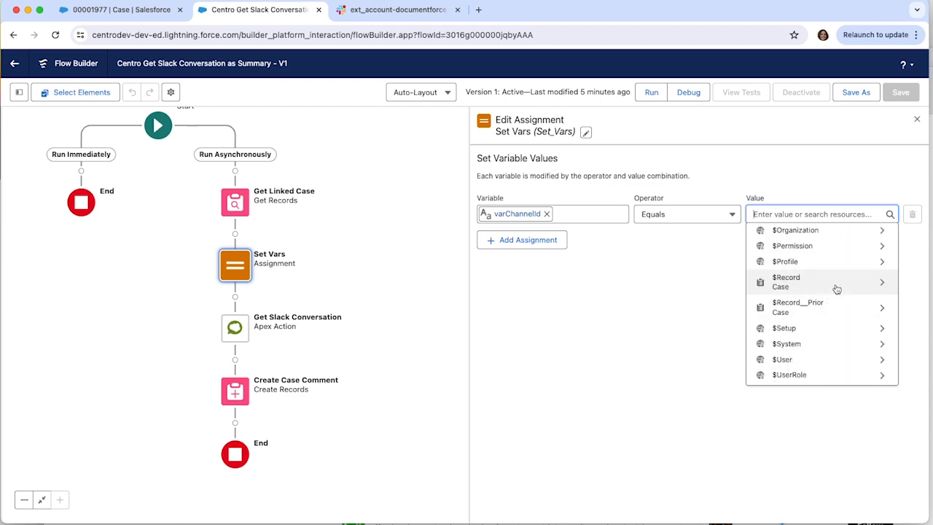
{"action": "left_click", "coordinate": [832, 285]}
{"action": "type", "text": "Slack"}
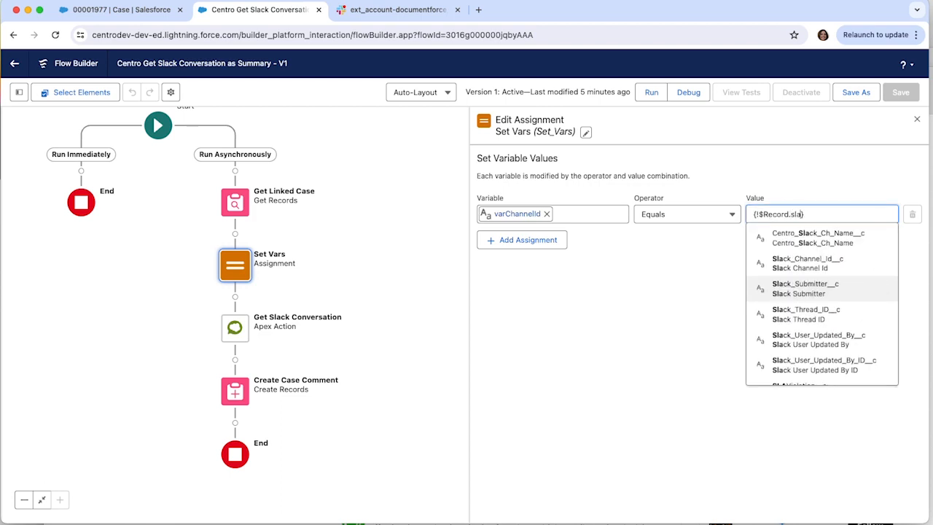
{"action": "left_click", "coordinate": [820, 263]}
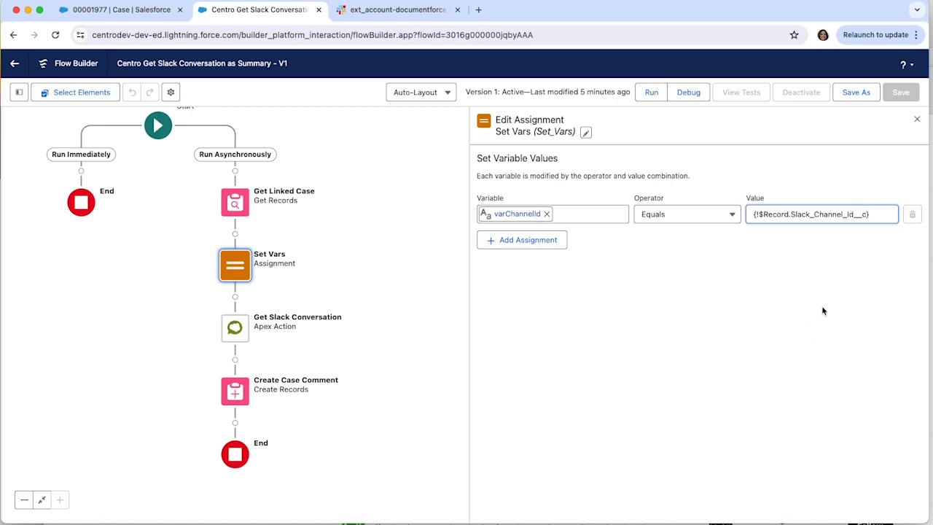
{"action": "left_click_drag", "start_coordinate": [874, 213], "coordinate": [634, 207]}
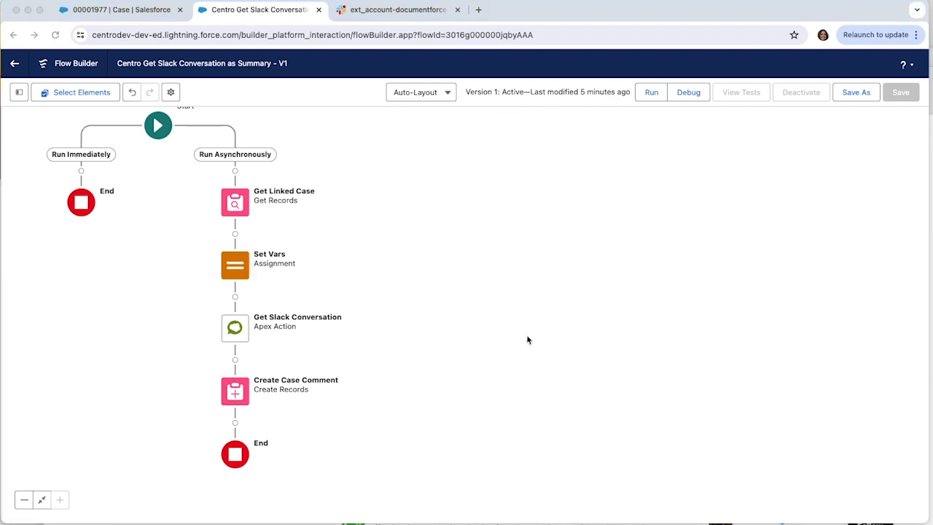
Step: Open the Get Slack Conversation action and review its Channel Id and Enable Grok AI Summary inputs
{"action": "left_click", "coordinate": [240, 326]}
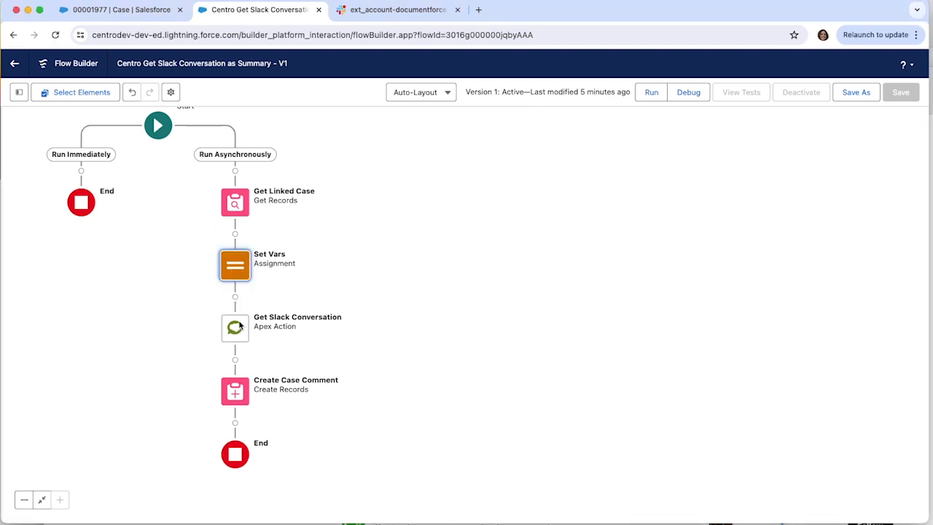
{"action": "double_click", "coordinate": [240, 326]}
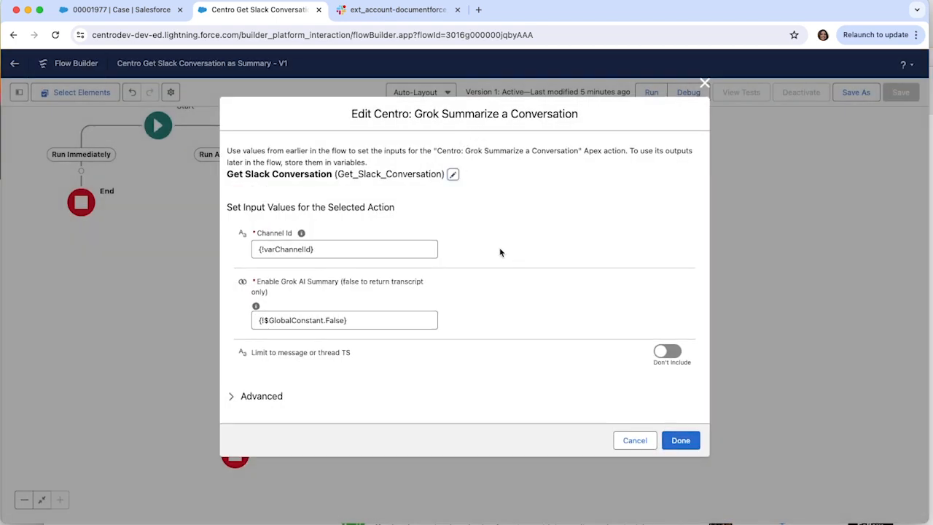
{"action": "left_click", "coordinate": [312, 252]}
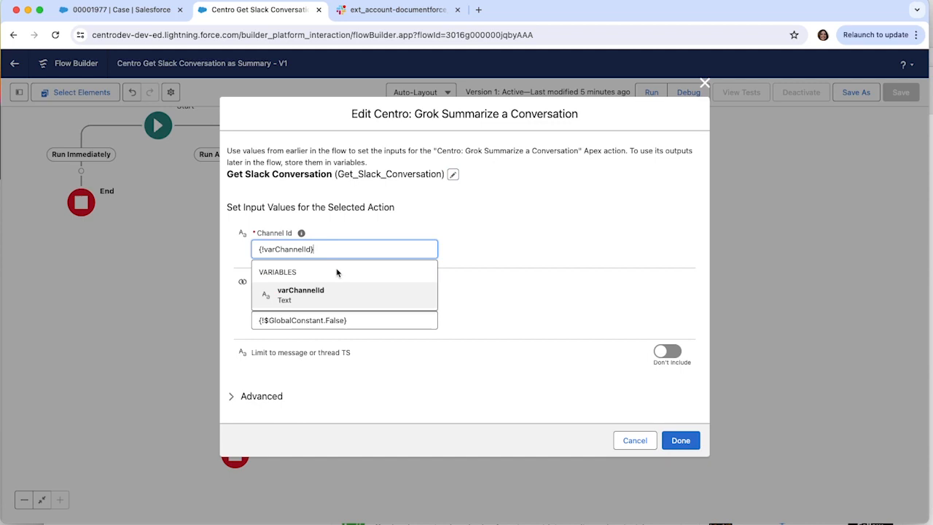
{"action": "left_click", "coordinate": [331, 225]}
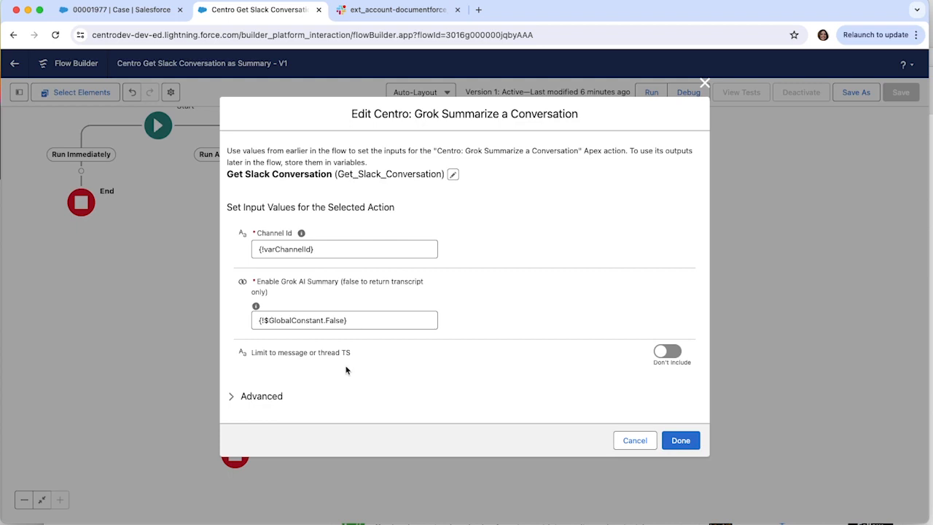
{"action": "left_click", "coordinate": [680, 441]}
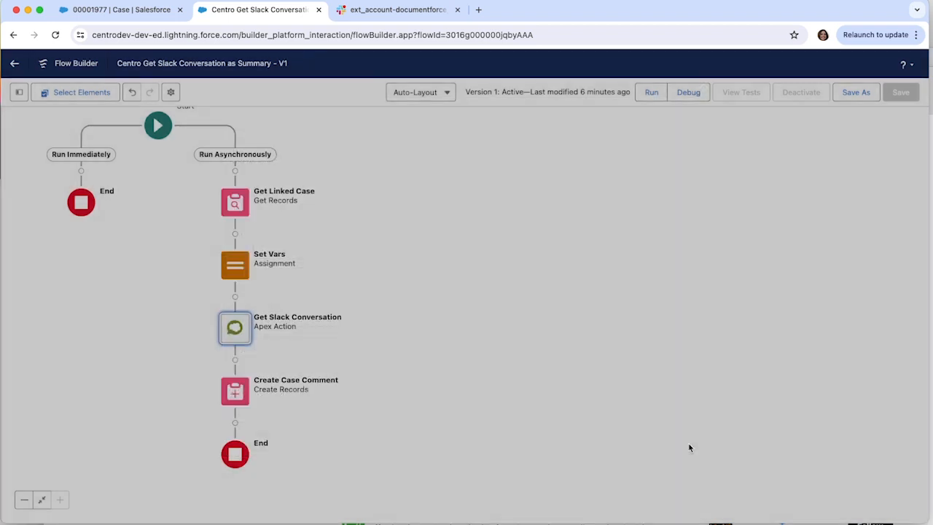
Step: Reopen Get Slack Conversation, include the optional Limit to message or thread TS input, and exclude it again
{"action": "double_click", "coordinate": [231, 328]}
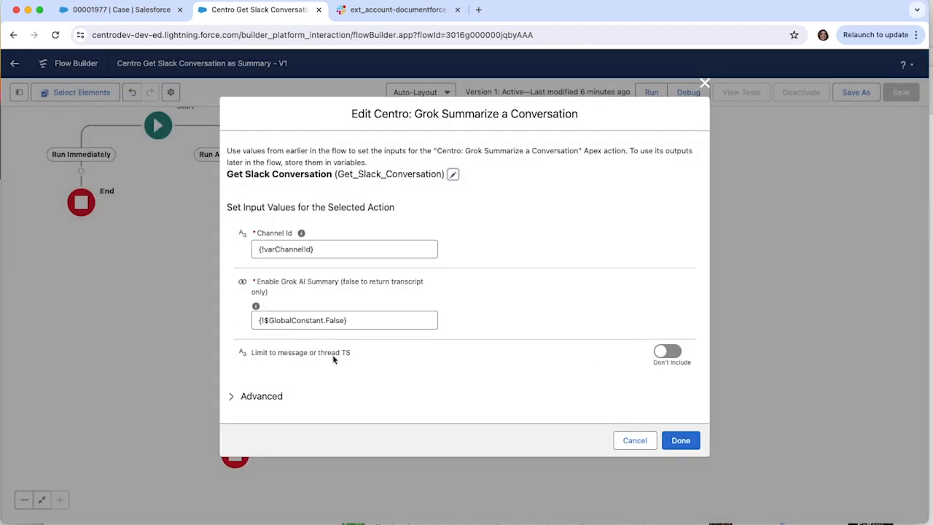
{"action": "left_click", "coordinate": [671, 353]}
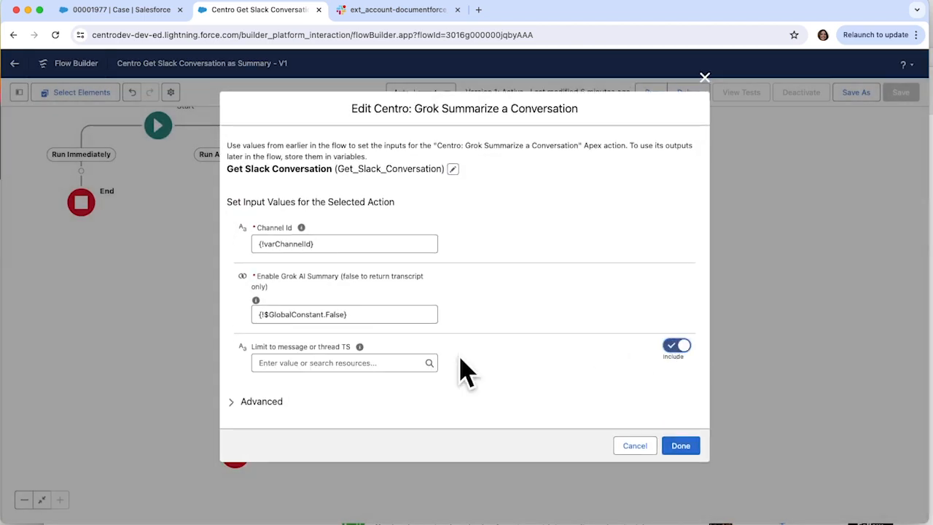
{"action": "left_click", "coordinate": [672, 347]}
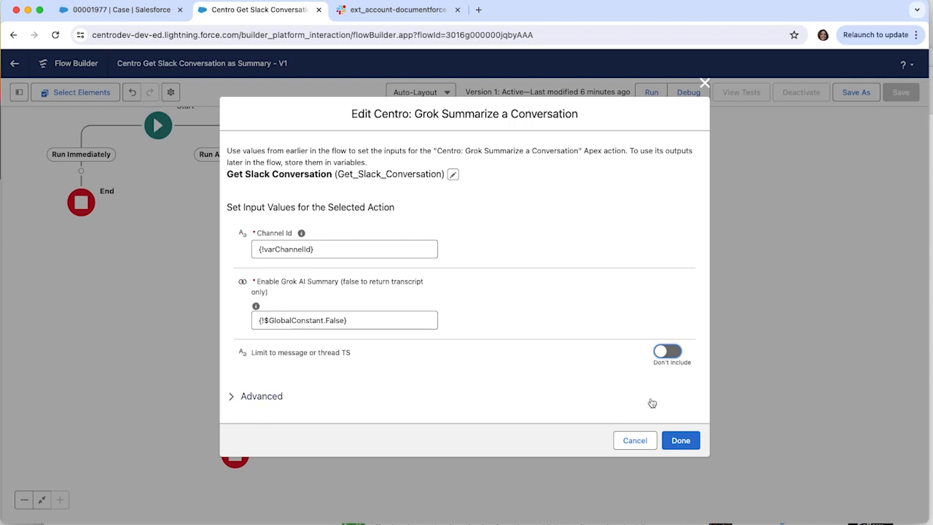
{"action": "left_click", "coordinate": [681, 441]}
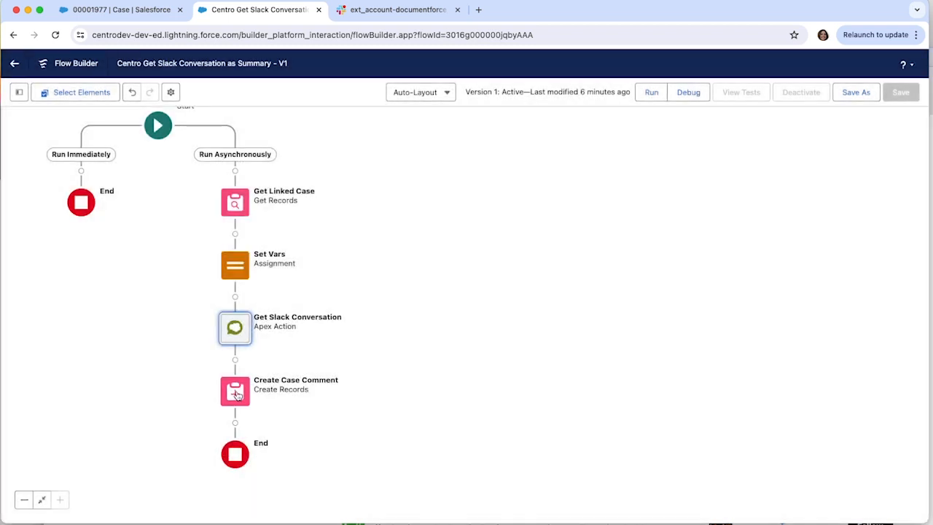
Step: In Create Case Comment, clear the CommentBody value and reselect the Transcript output of Get_Slack_Conversation
{"action": "left_click", "coordinate": [235, 392]}
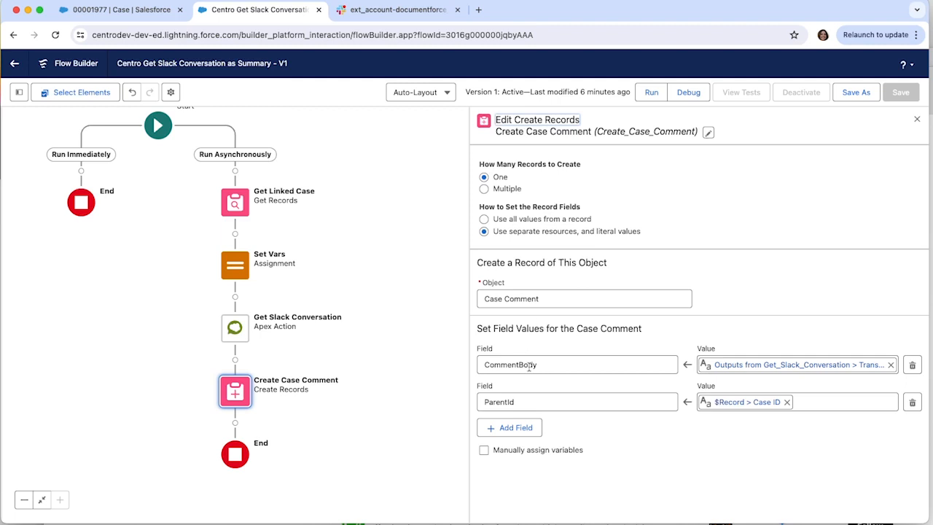
{"action": "left_click", "coordinate": [742, 367]}
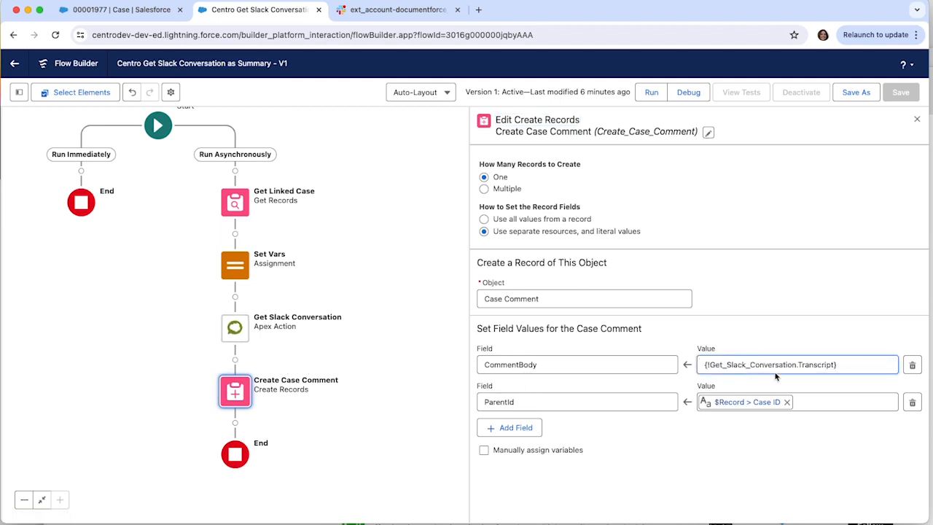
{"action": "left_click_drag", "start_coordinate": [851, 365], "coordinate": [572, 361]}
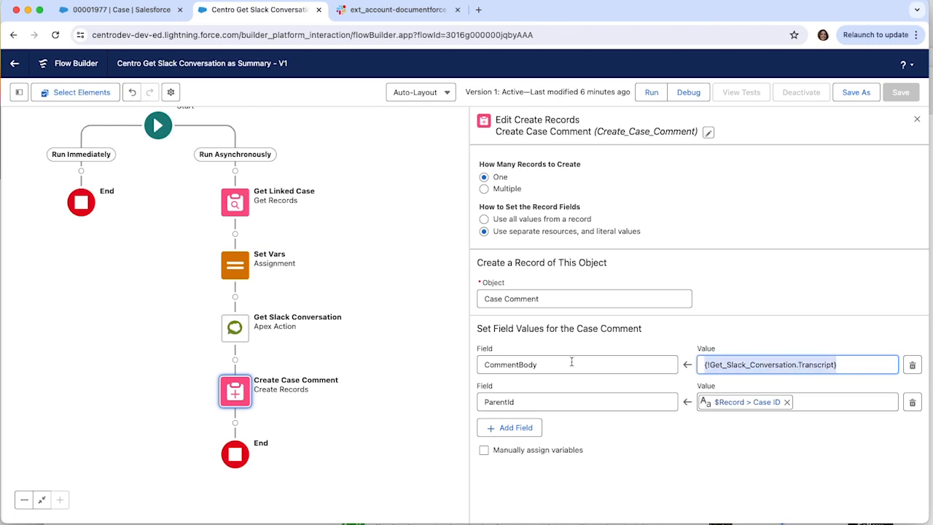
{"action": "key", "text": "BackSpace"}
{"action": "left_click", "coordinate": [791, 257]}
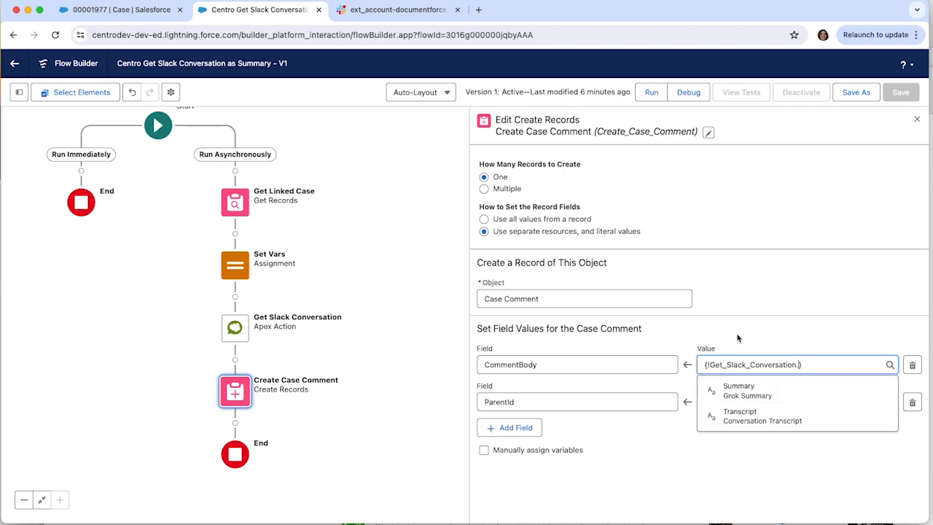
{"action": "key", "text": "BackSpace"}
{"action": "left_click", "coordinate": [839, 367]}
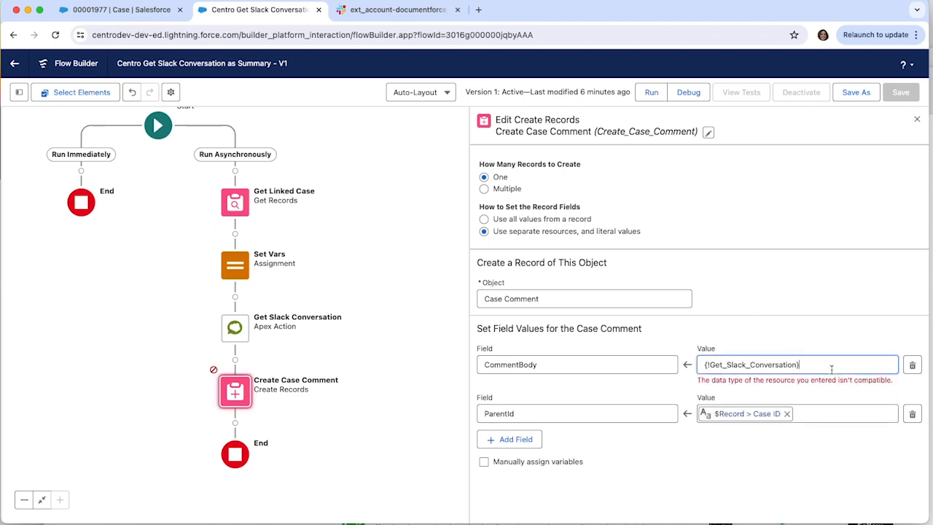
{"action": "left_click", "coordinate": [809, 412]}
Step: Switch to Slack and read through the conversation in the ext_account-documentforce_implementationproject channel
{"action": "left_click", "coordinate": [381, 14]}
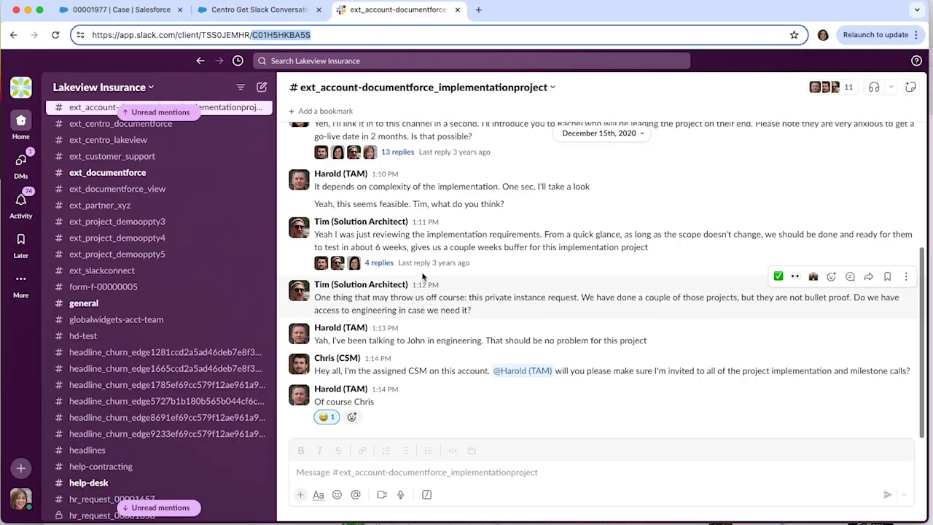
{"action": "scroll", "coordinate": [394, 275], "scroll_direction": "up", "scroll_amount": 5}
{"action": "scroll", "coordinate": [404, 288], "scroll_direction": "down", "scroll_amount": 3}
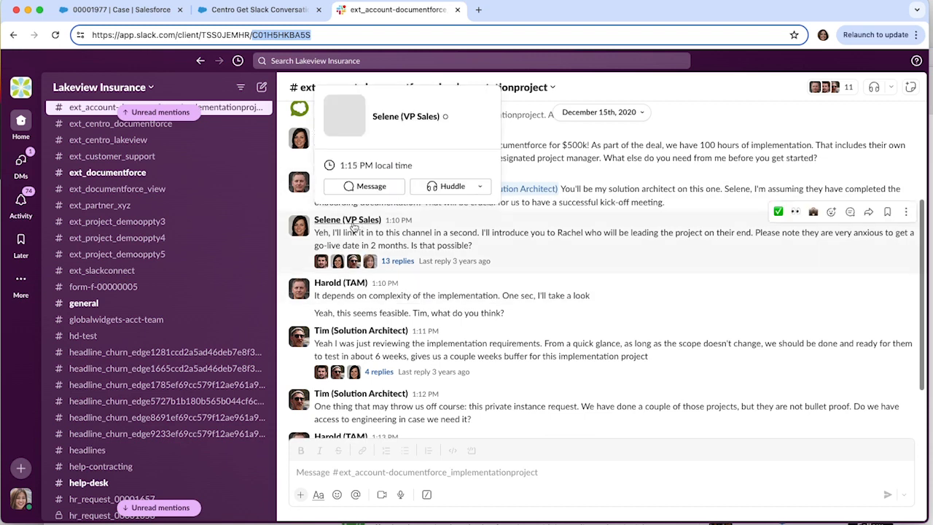
{"action": "scroll", "coordinate": [347, 353], "scroll_direction": "down", "scroll_amount": 3}
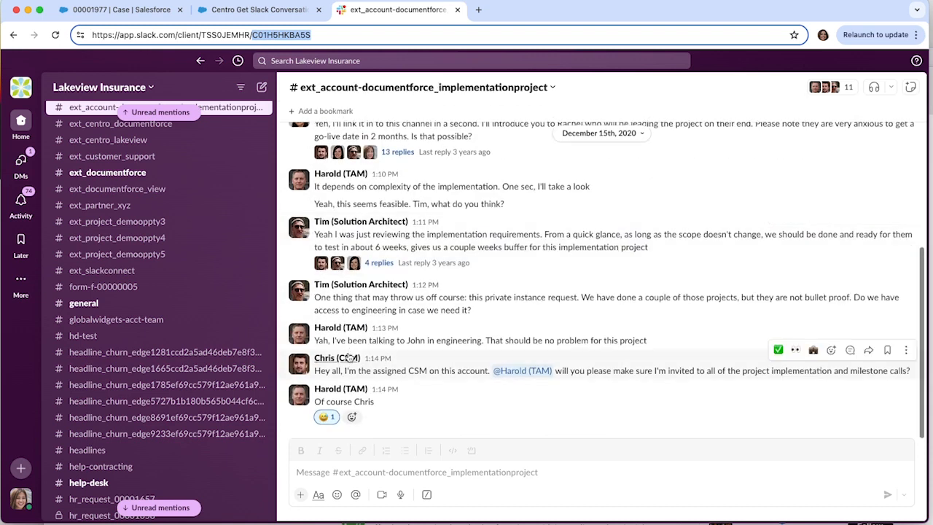
{"action": "mouse_move", "coordinate": [350, 357]}
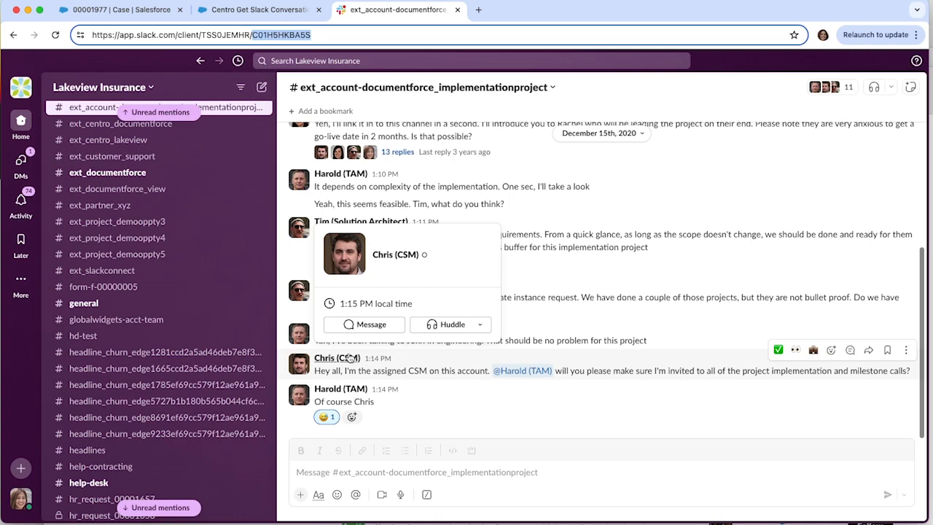
Step: Go back over the December 15th, 2020 implementation messages in the Slack channel
{"action": "scroll", "coordinate": [422, 315], "scroll_direction": "up", "scroll_amount": 1}
{"action": "scroll", "coordinate": [421, 307], "scroll_direction": "up", "scroll_amount": 3}
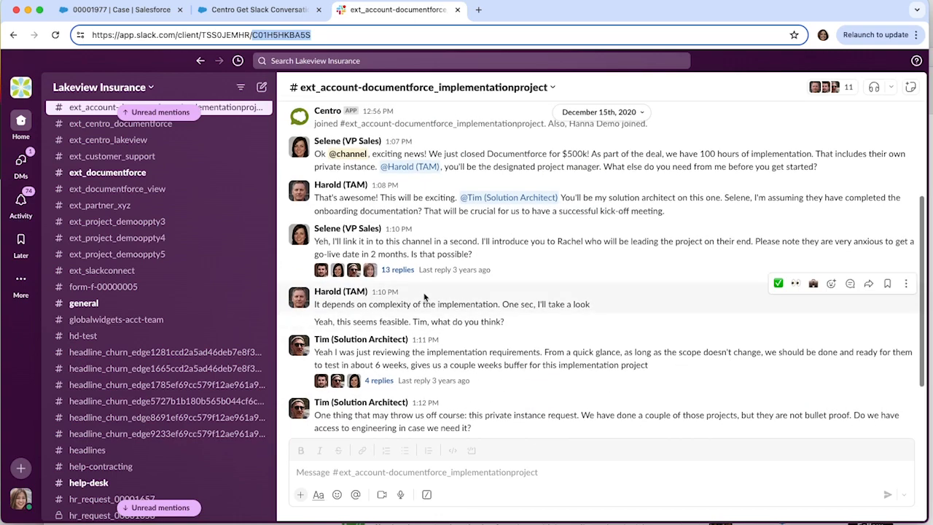
{"action": "scroll", "coordinate": [423, 299], "scroll_direction": "up", "scroll_amount": 2}
{"action": "scroll", "coordinate": [423, 293], "scroll_direction": "down", "scroll_amount": 6}
{"action": "scroll", "coordinate": [423, 293], "scroll_direction": "up", "scroll_amount": 3}
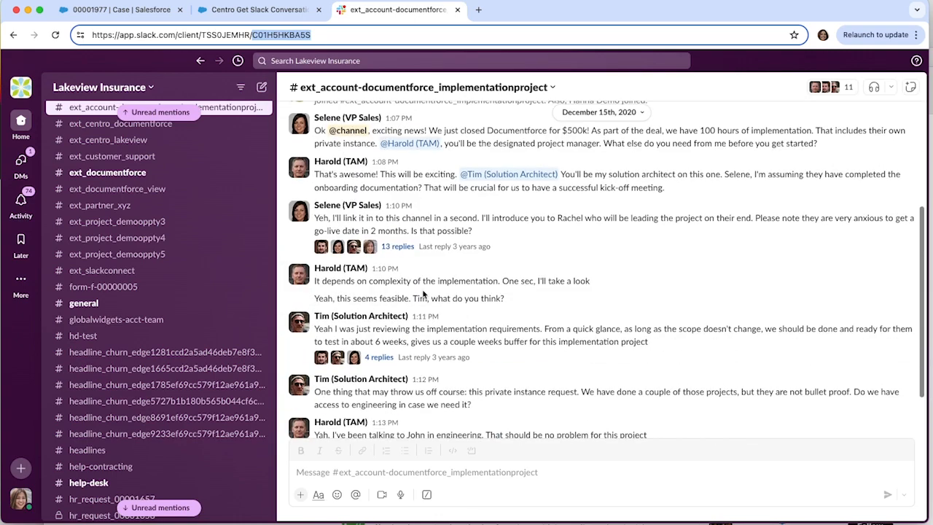
{"action": "scroll", "coordinate": [423, 293], "scroll_direction": "down", "scroll_amount": 3}
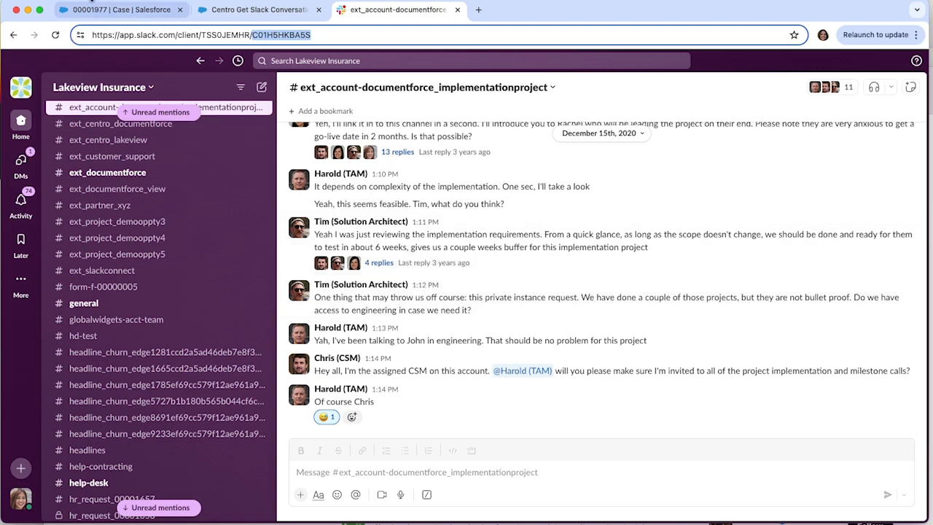
Step: Return to Salesforce, mark the "from button" case's status as Closed, and reload the record
{"action": "left_click", "coordinate": [108, 12]}
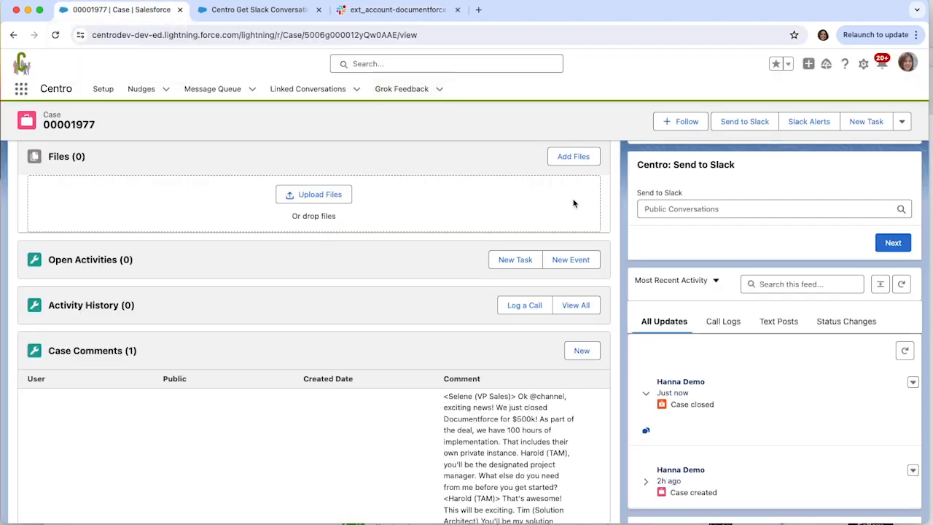
{"action": "scroll", "coordinate": [437, 154], "scroll_direction": "up", "scroll_amount": 10}
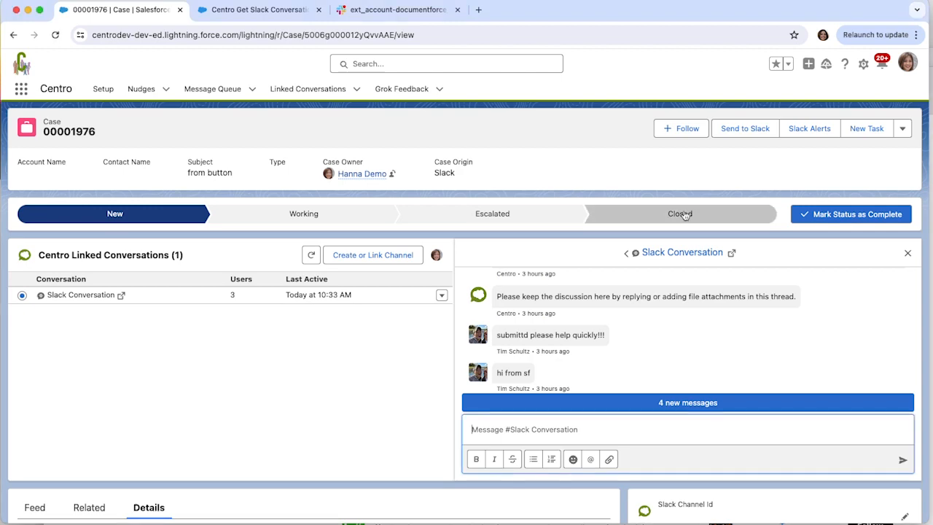
{"action": "left_click", "coordinate": [680, 213]}
{"action": "left_click", "coordinate": [845, 215]}
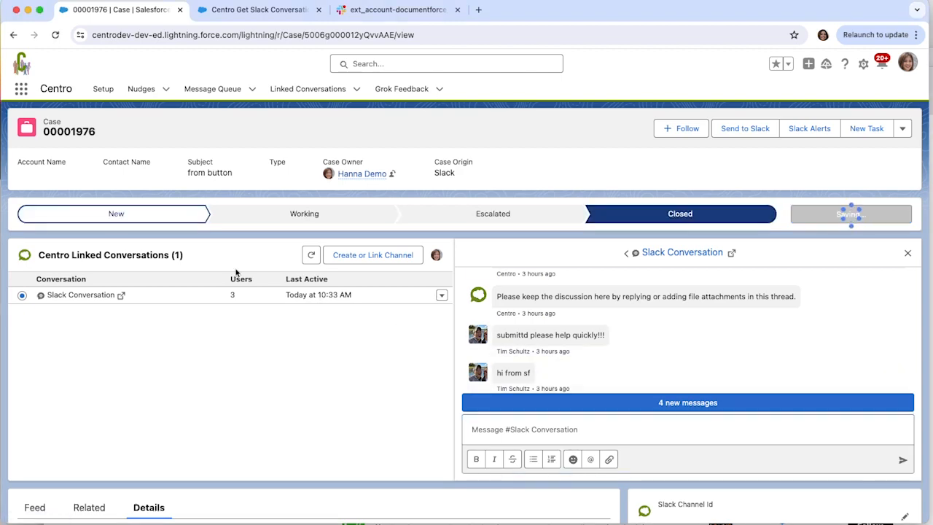
{"action": "scroll", "coordinate": [238, 272], "scroll_direction": "down", "scroll_amount": 5}
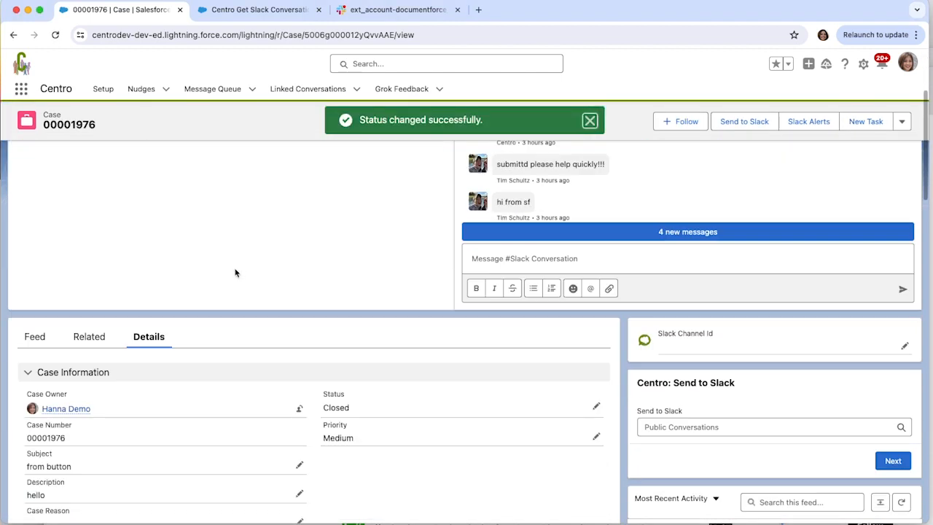
{"action": "scroll", "coordinate": [241, 278], "scroll_direction": "down", "scroll_amount": 2}
{"action": "left_click", "coordinate": [55, 34]}
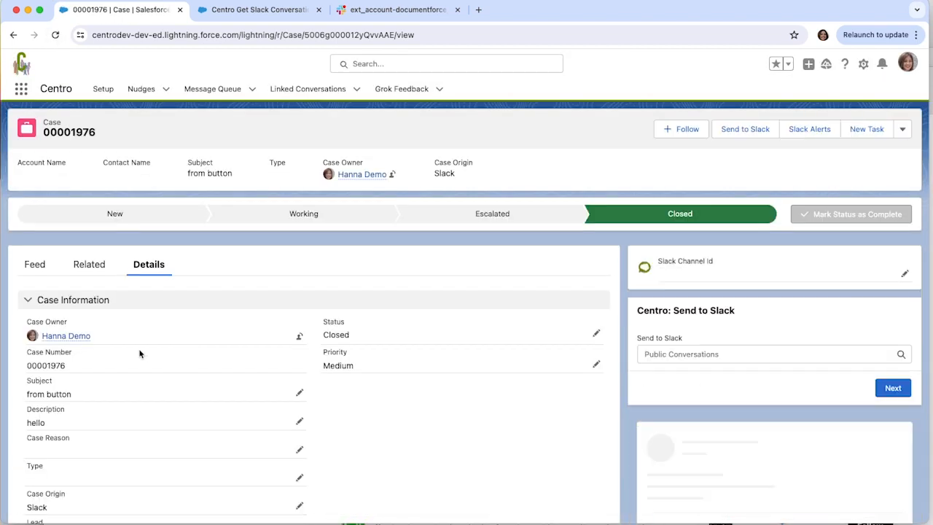
Step: Show the closed case's related records and read through the comment in Case Comments
{"action": "scroll", "coordinate": [98, 388], "scroll_direction": "down", "scroll_amount": 3}
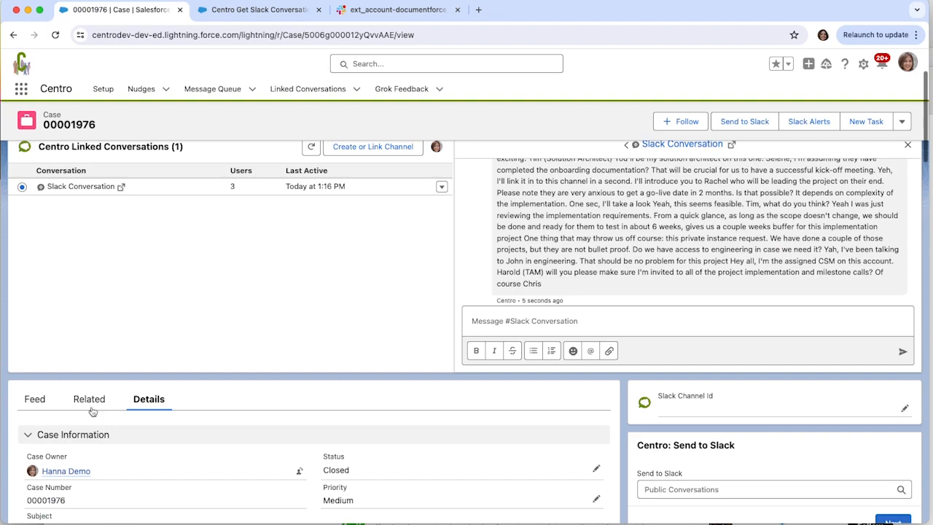
{"action": "left_click", "coordinate": [91, 400]}
{"action": "scroll", "coordinate": [308, 364], "scroll_direction": "down", "scroll_amount": 10}
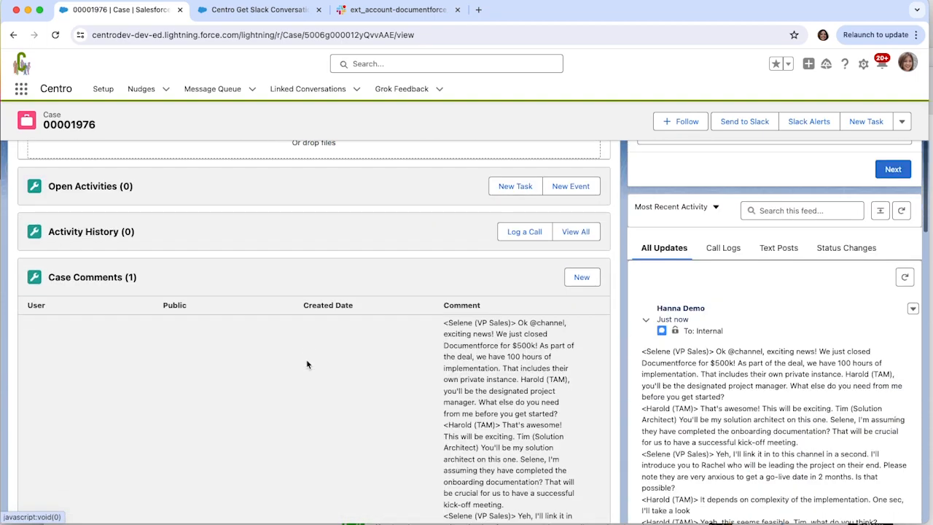
{"action": "scroll", "coordinate": [535, 320], "scroll_direction": "down", "scroll_amount": 4}
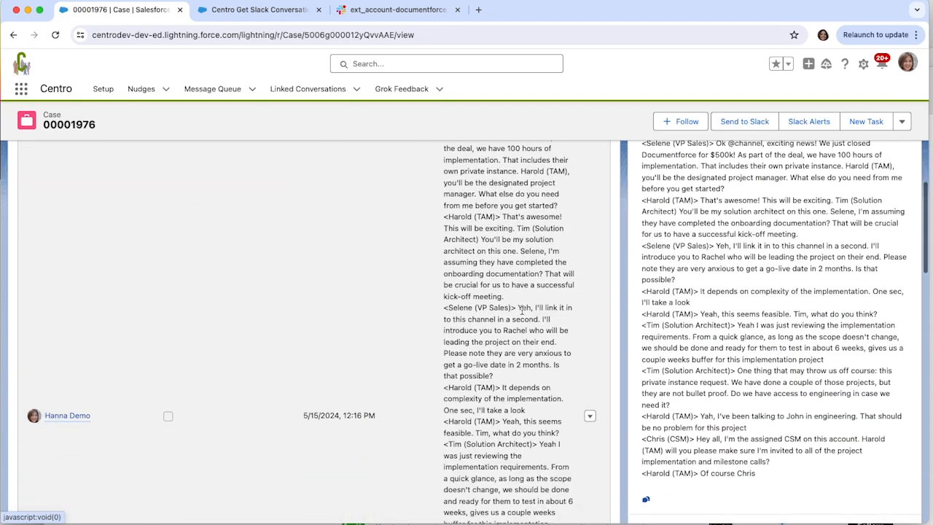
{"action": "scroll", "coordinate": [456, 339], "scroll_direction": "down", "scroll_amount": 3}
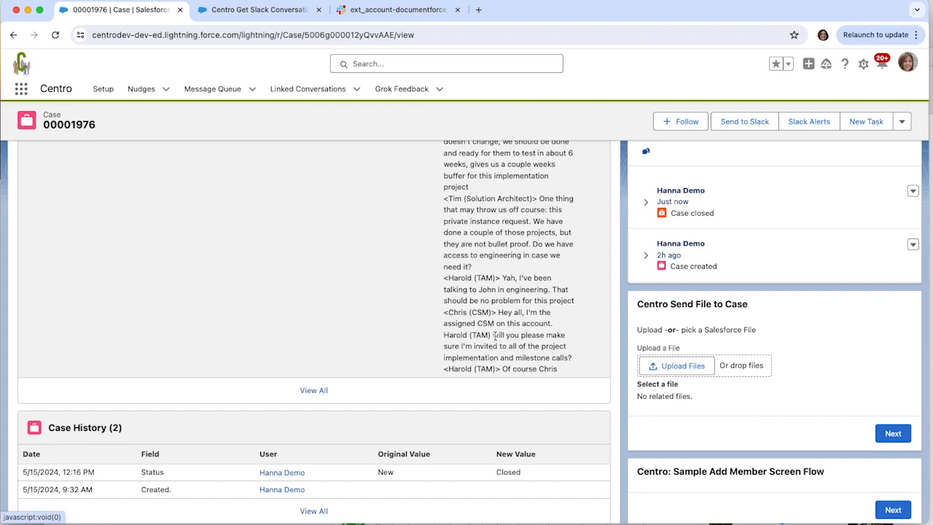
Step: In Flow Builder, set the Get Slack Conversation action's Enable Grok AI Summary input to $GlobalConstant.True
{"action": "left_click", "coordinate": [273, 11]}
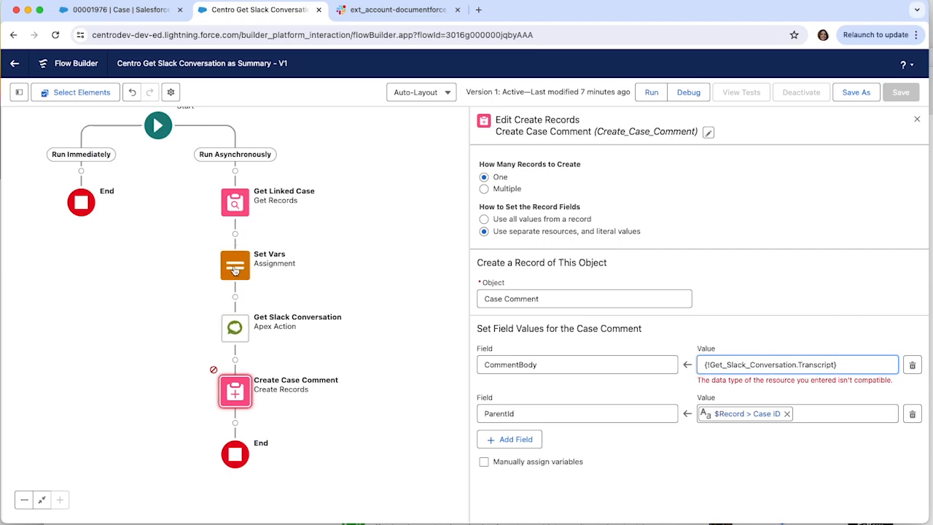
{"action": "double_click", "coordinate": [234, 327]}
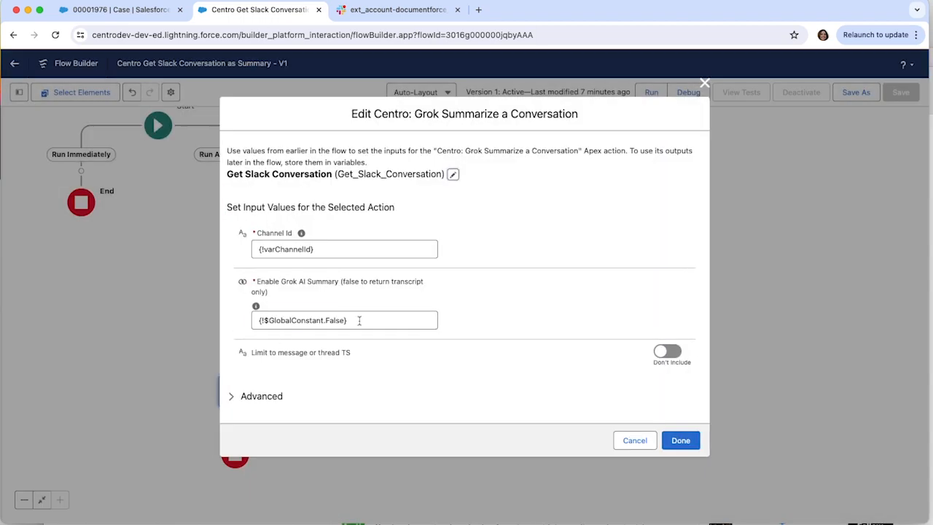
{"action": "left_click", "coordinate": [363, 320]}
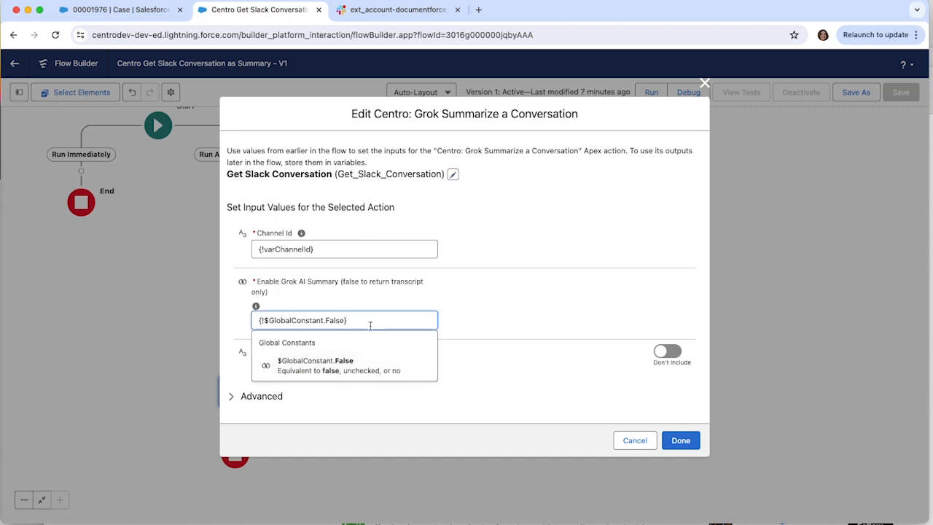
{"action": "key", "text": "BackSpace"}
{"action": "key", "text": "BackSpace"}
{"action": "key", "text": "BackSpace"}
{"action": "key", "text": "BackSpace"}
{"action": "key", "text": "BackSpace"}
{"action": "key", "text": "BackSpace"}
{"action": "key", "text": "BackSpace"}
{"action": "key", "text": "BackSpace"}
{"action": "key", "text": "BackSpace"}
{"action": "key", "text": "BackSpace"}
{"action": "key", "text": "BackSpace"}
{"action": "key", "text": "BackSpace"}
{"action": "key", "text": "BackSpace"}
{"action": "key", "text": "BackSpace"}
{"action": "key", "text": "BackSpace"}
{"action": "key", "text": "BackSpace"}
{"action": "key", "text": "BackSpace"}
{"action": "key", "text": "BackSpace"}
{"action": "key", "text": "BackSpace"}
{"action": "key", "text": "BackSpace"}
{"action": "key", "text": "BackSpace"}
{"action": "key", "text": "BackSpace"}
{"action": "key", "text": "BackSpace"}
{"action": "key", "text": "BackSpace"}
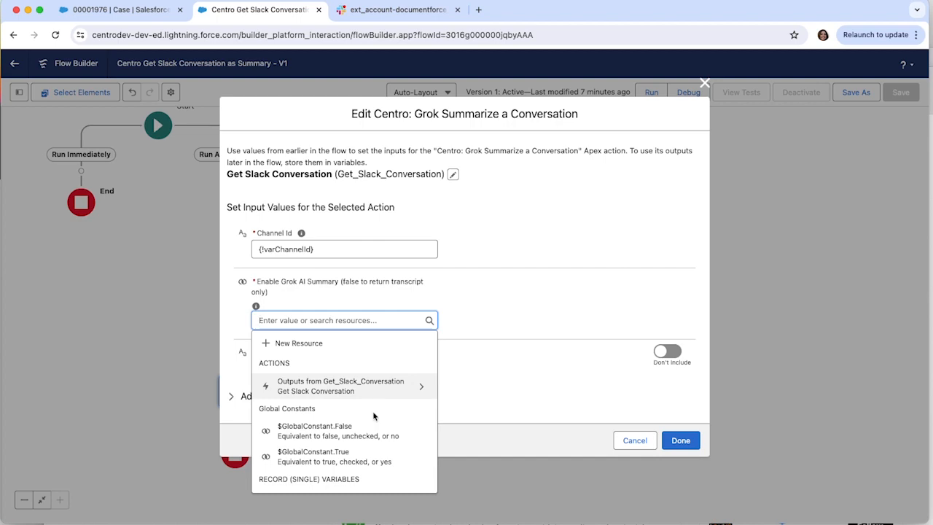
{"action": "left_click", "coordinate": [355, 461]}
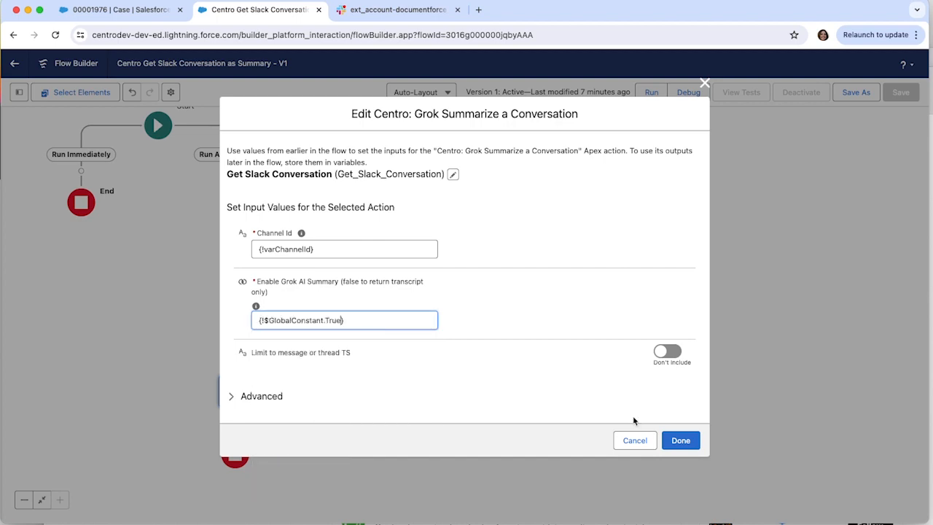
{"action": "left_click", "coordinate": [685, 448]}
Step: In Create Case Comment, replace the CommentBody value with the Summary output of Get_Slack_Conversation
{"action": "left_click", "coordinate": [269, 395]}
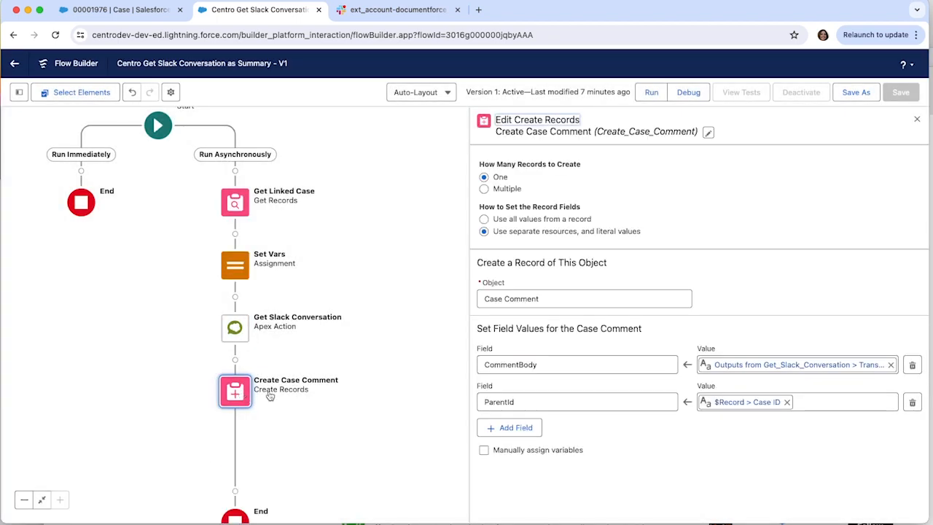
{"action": "left_click", "coordinate": [891, 364]}
{"action": "left_click", "coordinate": [791, 364]}
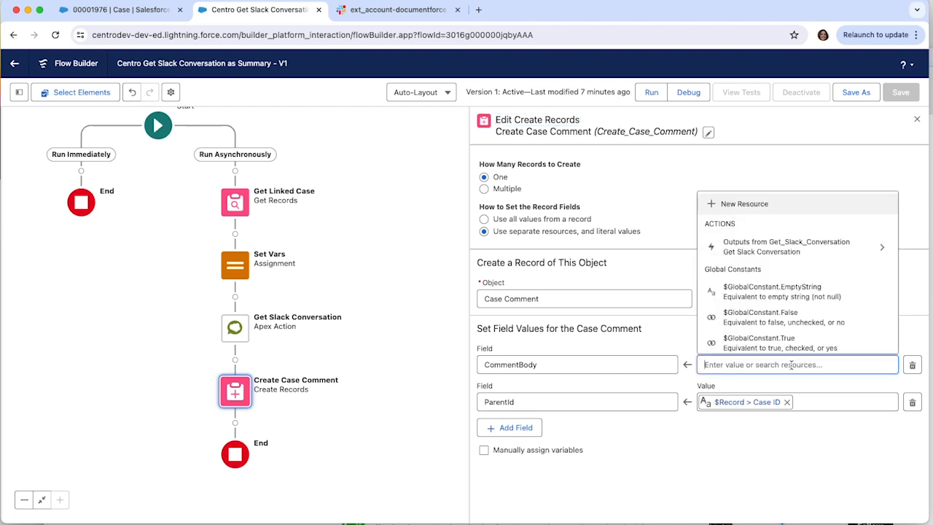
{"action": "left_click", "coordinate": [809, 248]}
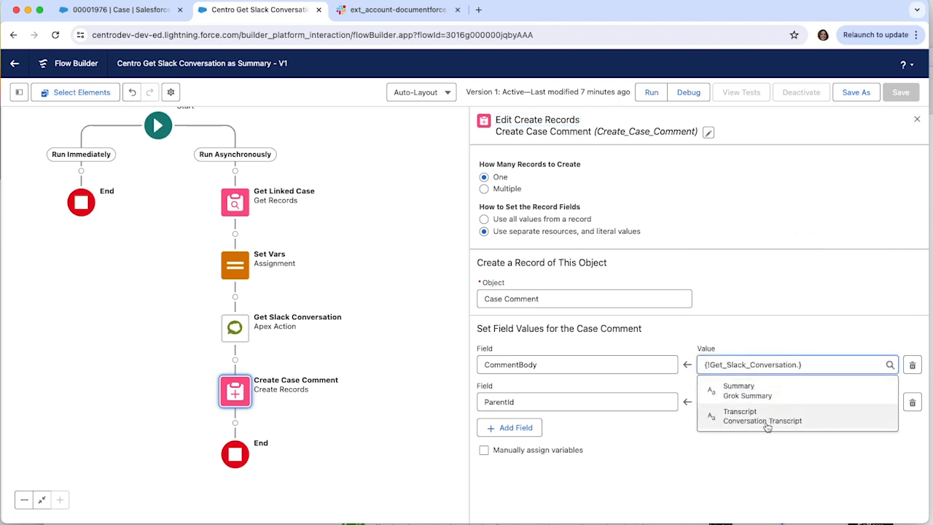
{"action": "left_click", "coordinate": [764, 394]}
{"action": "left_click", "coordinate": [773, 335]}
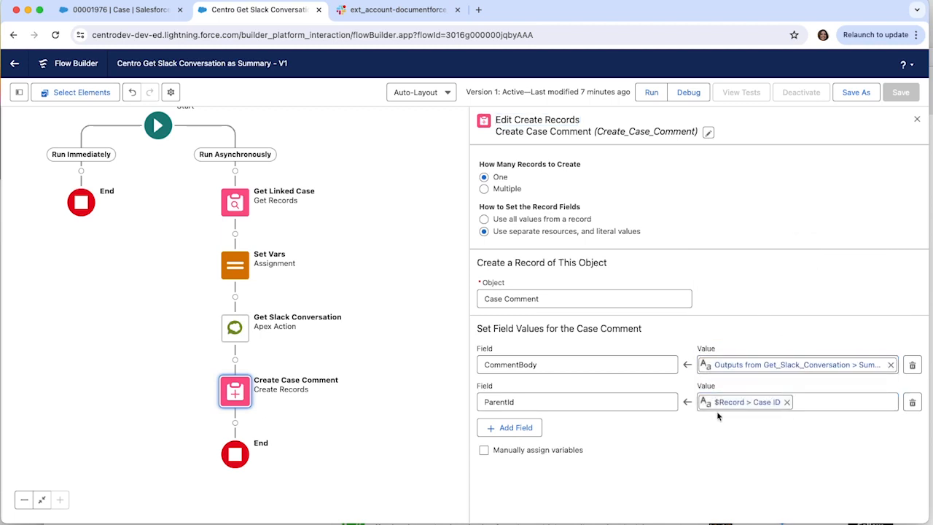
Step: Save the flow as a new version of Centro Get Slack Conversation as Summary and activate it
{"action": "left_click", "coordinate": [857, 95]}
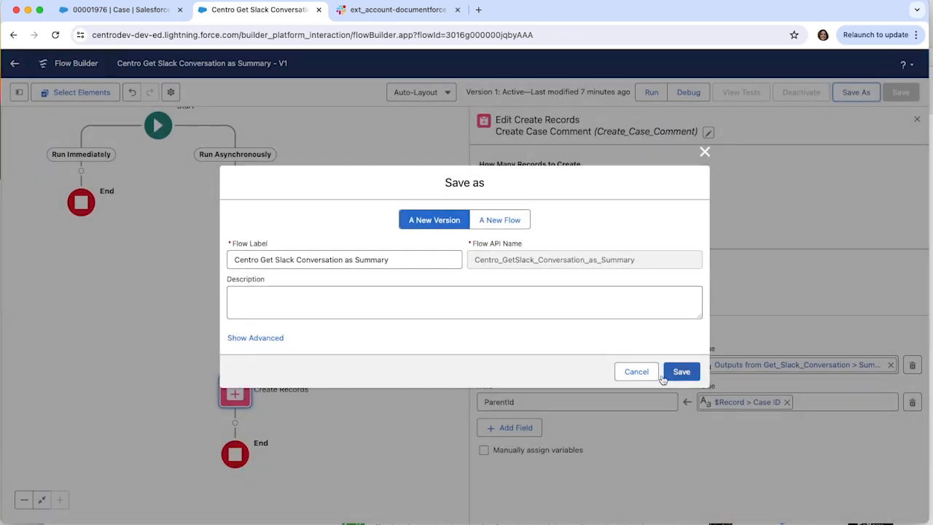
{"action": "left_click", "coordinate": [677, 369]}
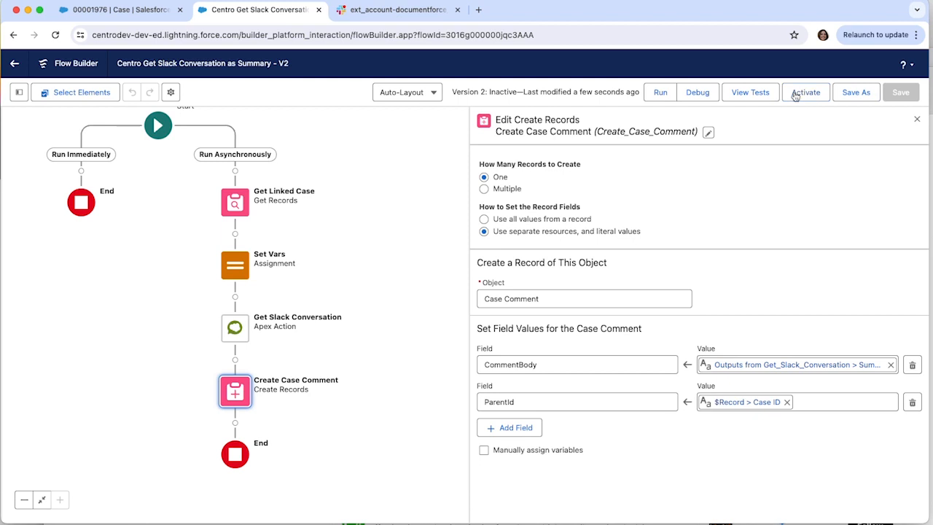
{"action": "left_click", "coordinate": [799, 94]}
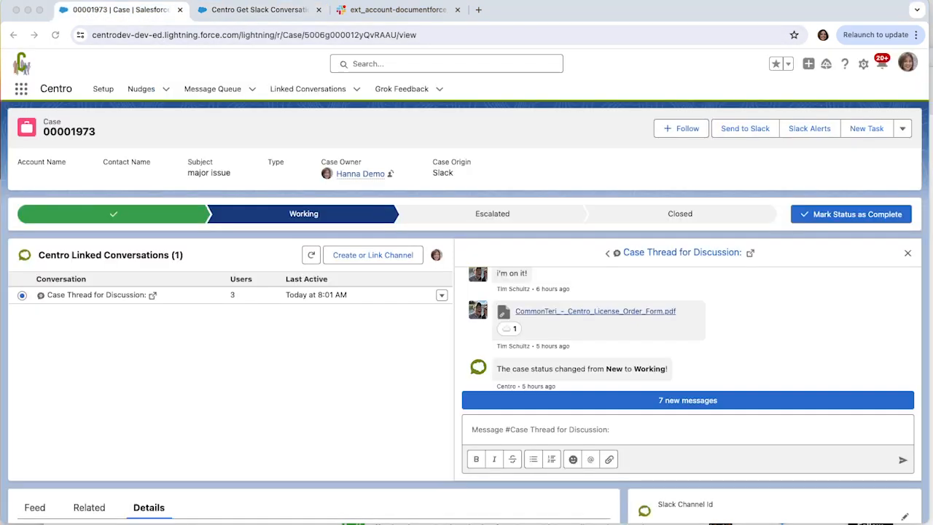
Step: Mark the "major issue" case's status as Closed and reload the record
{"action": "left_click", "coordinate": [706, 214]}
{"action": "left_click", "coordinate": [850, 214]}
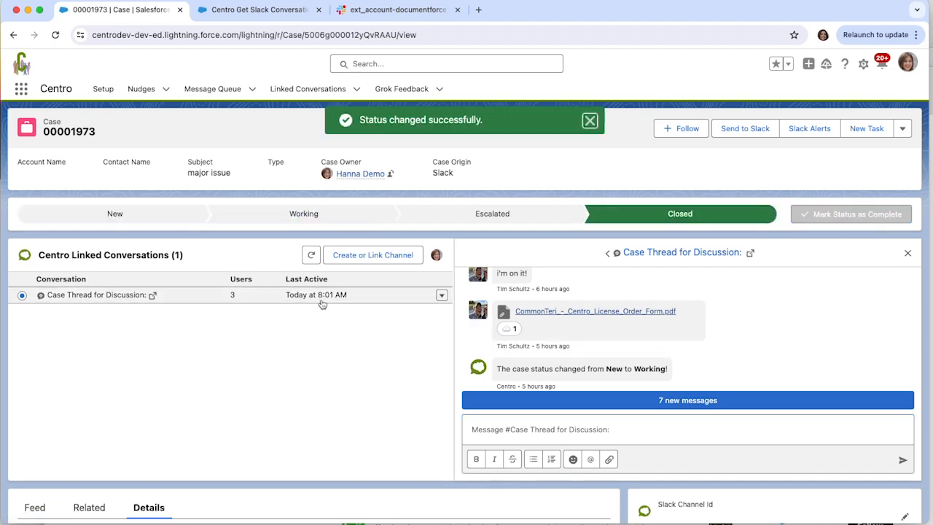
{"action": "scroll", "coordinate": [346, 286], "scroll_direction": "down", "scroll_amount": 6}
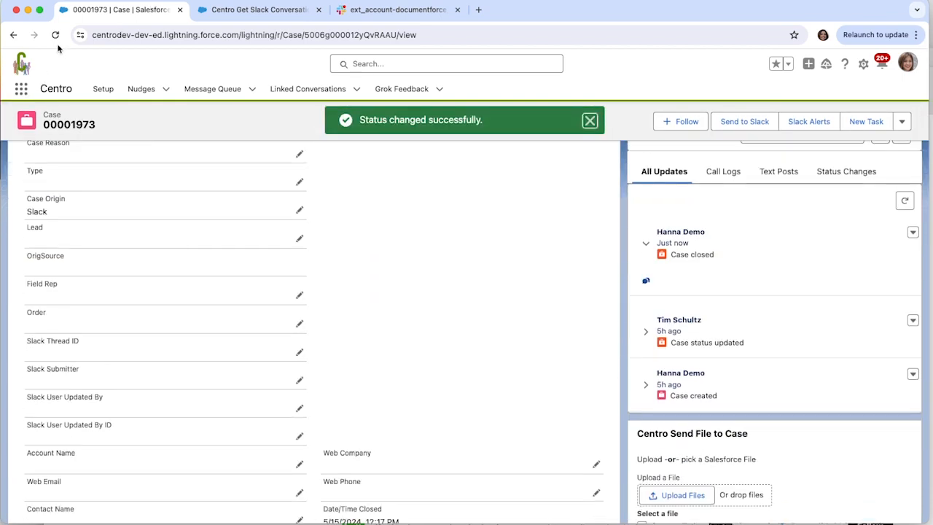
{"action": "left_click", "coordinate": [56, 35]}
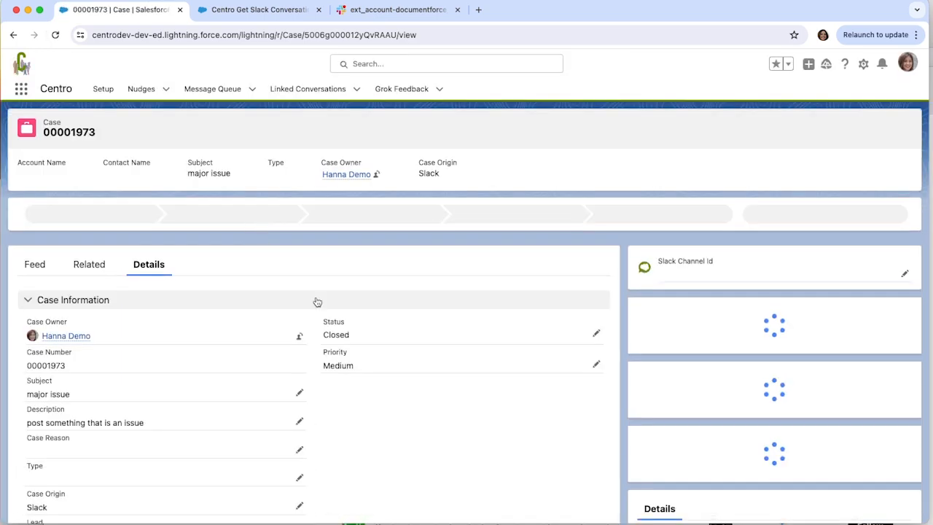
Step: Show the "major issue" case's related records and highlight the full comment text in Case Comments
{"action": "scroll", "coordinate": [315, 305], "scroll_direction": "down", "scroll_amount": 5}
{"action": "scroll", "coordinate": [313, 309], "scroll_direction": "down", "scroll_amount": 6}
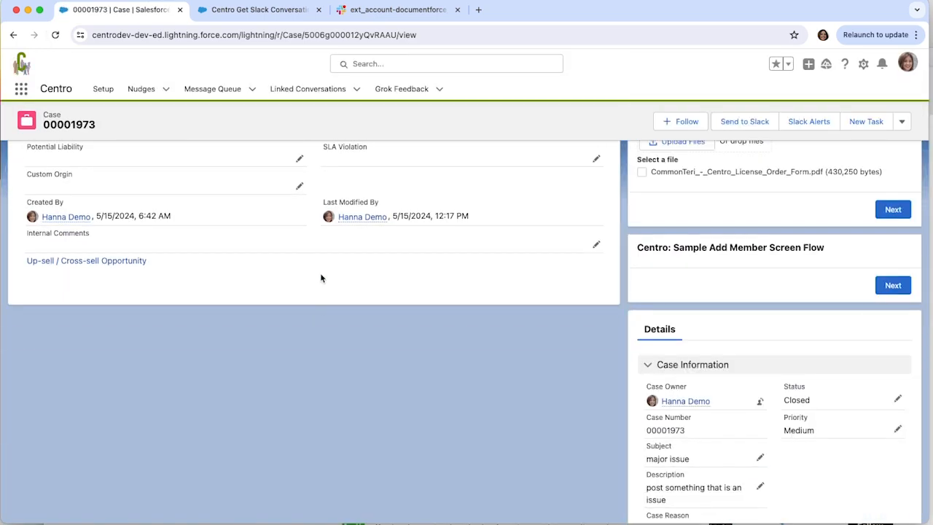
{"action": "scroll", "coordinate": [320, 278], "scroll_direction": "up", "scroll_amount": 3}
{"action": "scroll", "coordinate": [321, 278], "scroll_direction": "up", "scroll_amount": 8}
{"action": "scroll", "coordinate": [63, 487], "scroll_direction": "down", "scroll_amount": 2}
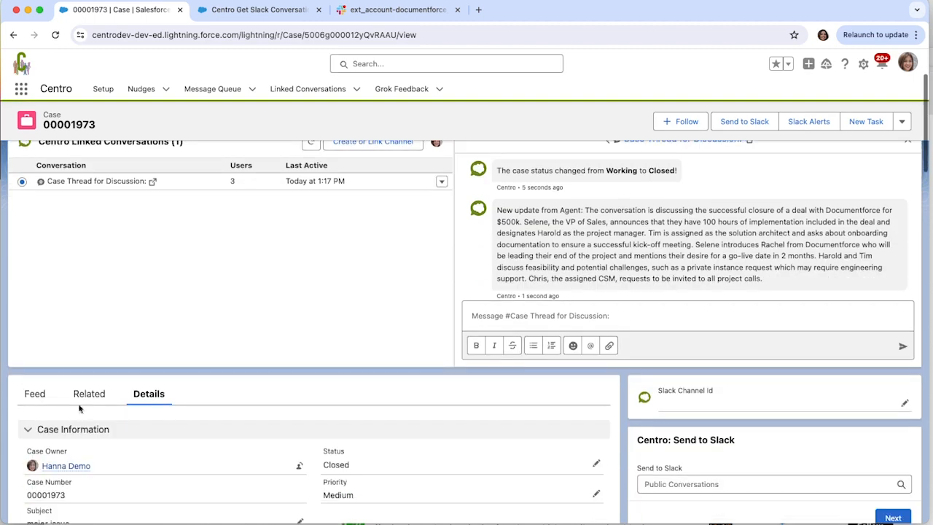
{"action": "left_click", "coordinate": [87, 395]}
{"action": "scroll", "coordinate": [241, 398], "scroll_direction": "down", "scroll_amount": 3}
{"action": "scroll", "coordinate": [160, 339], "scroll_direction": "down", "scroll_amount": 3}
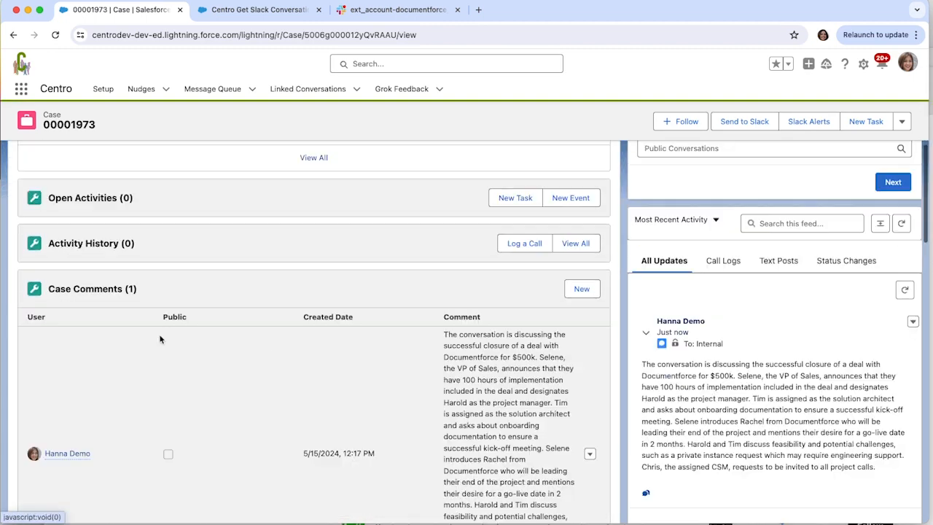
{"action": "scroll", "coordinate": [183, 346], "scroll_direction": "down", "scroll_amount": 3}
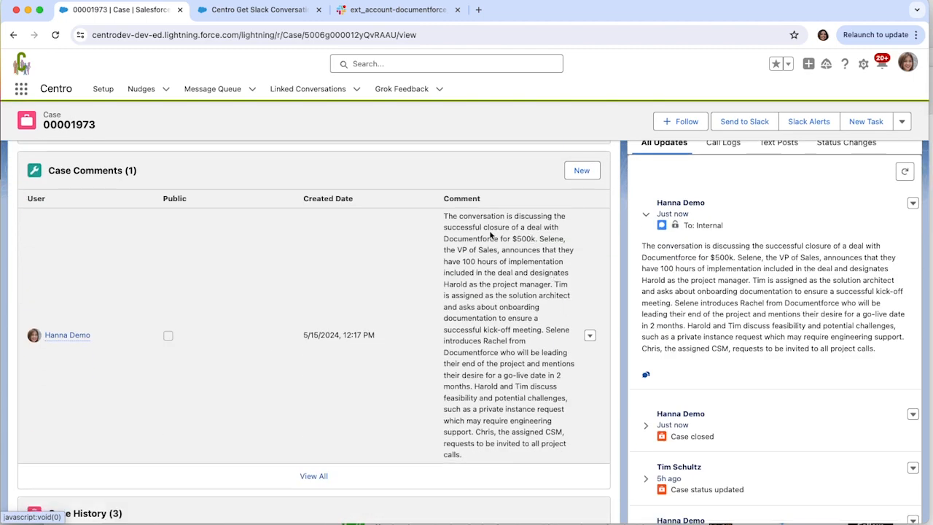
{"action": "left_click_drag", "start_coordinate": [442, 214], "coordinate": [498, 462]}
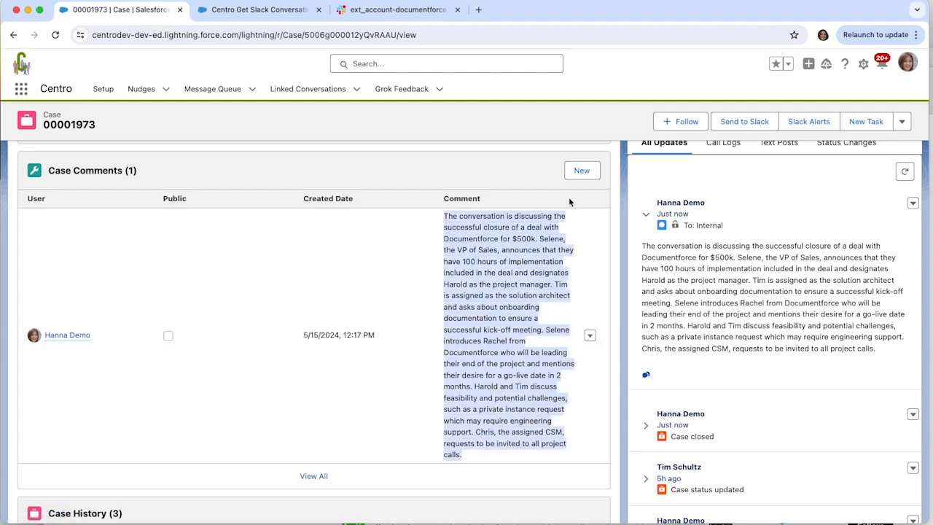